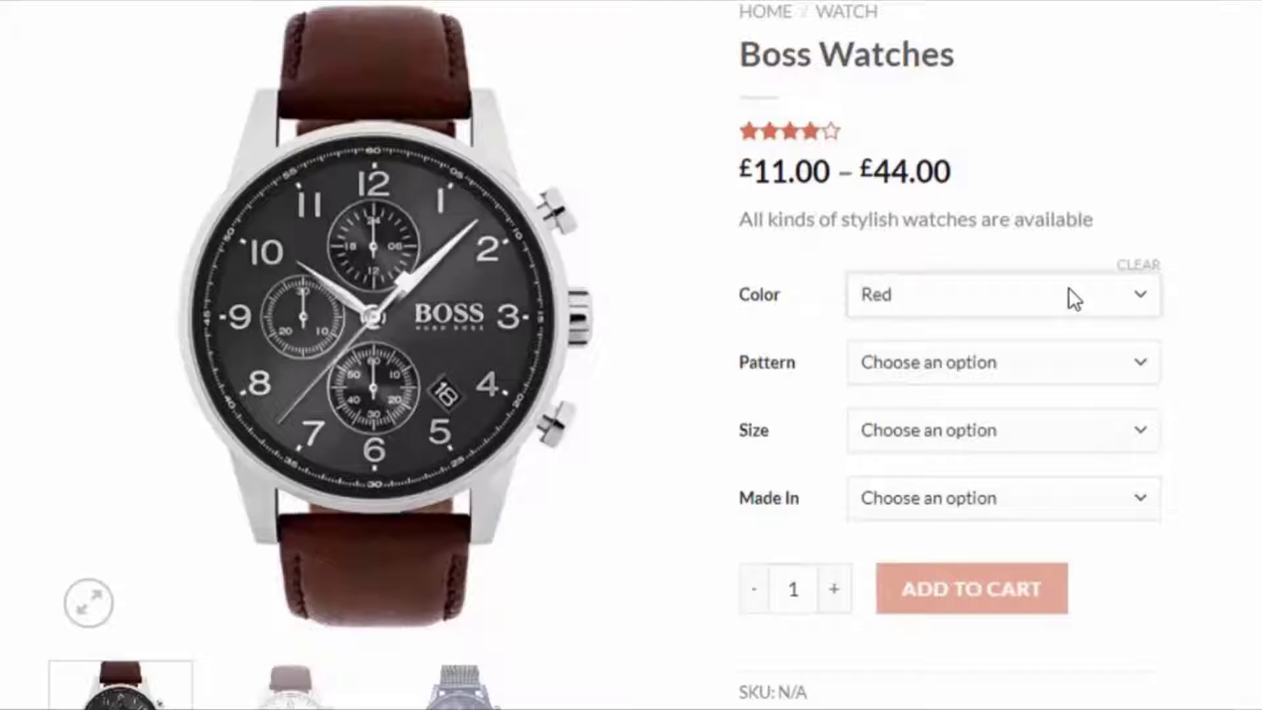
# Step: Open the Boss Watches Color dropdown to look over its colour options
pyautogui.click(1069, 291)
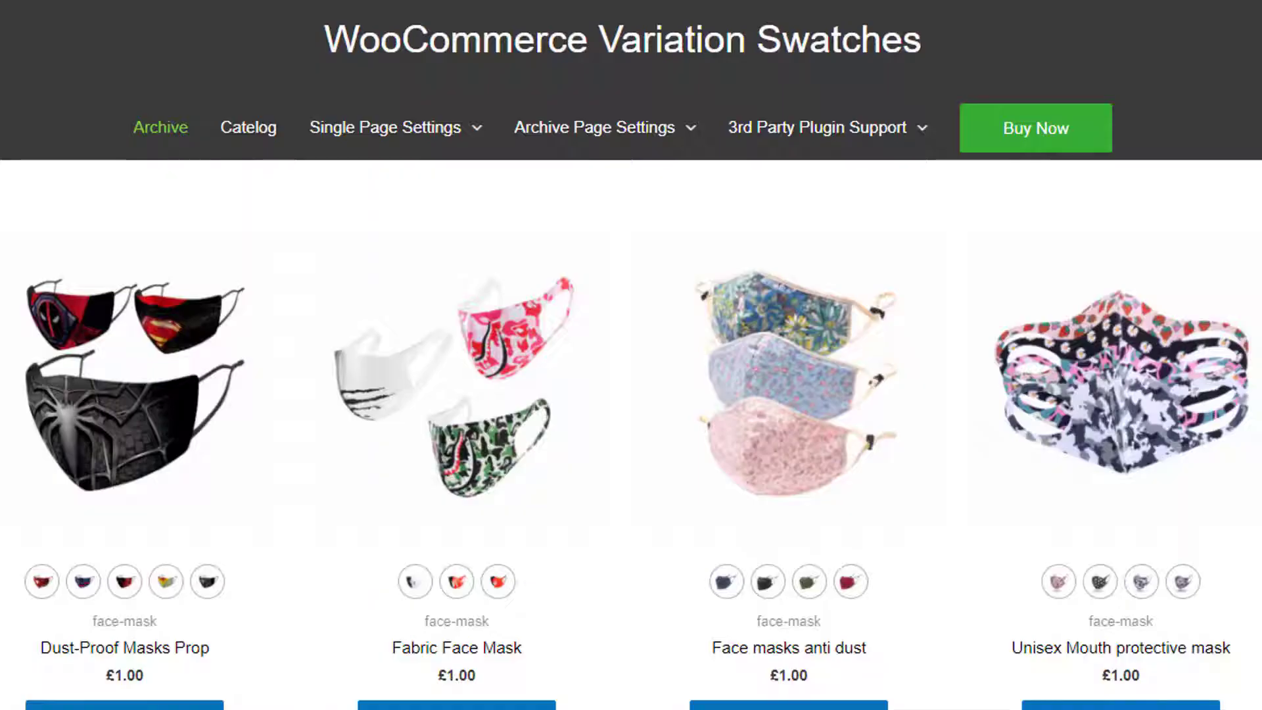
# Step: Scroll the archive through the cosmetics, watches and sneakers swatch examples
pyautogui.scroll(-5, 631, 355)
pyautogui.scroll(-7, 631, 355)
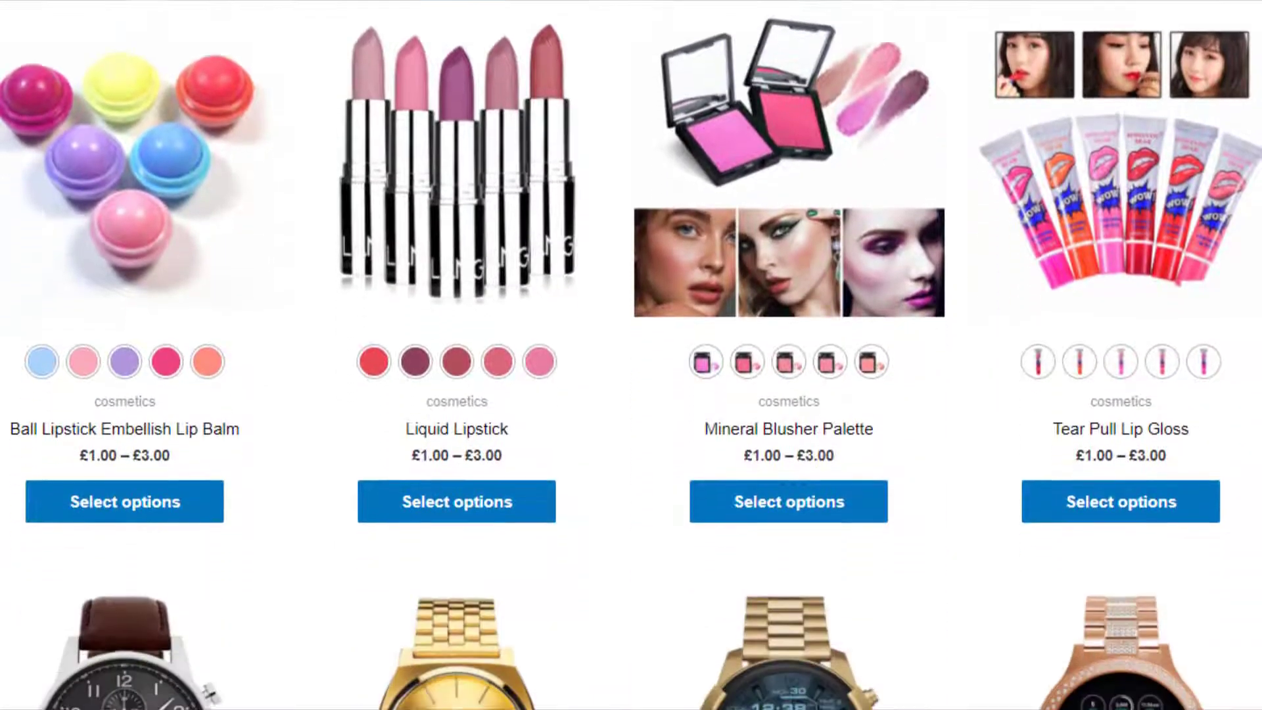
pyautogui.scroll(-10, 631, 355)
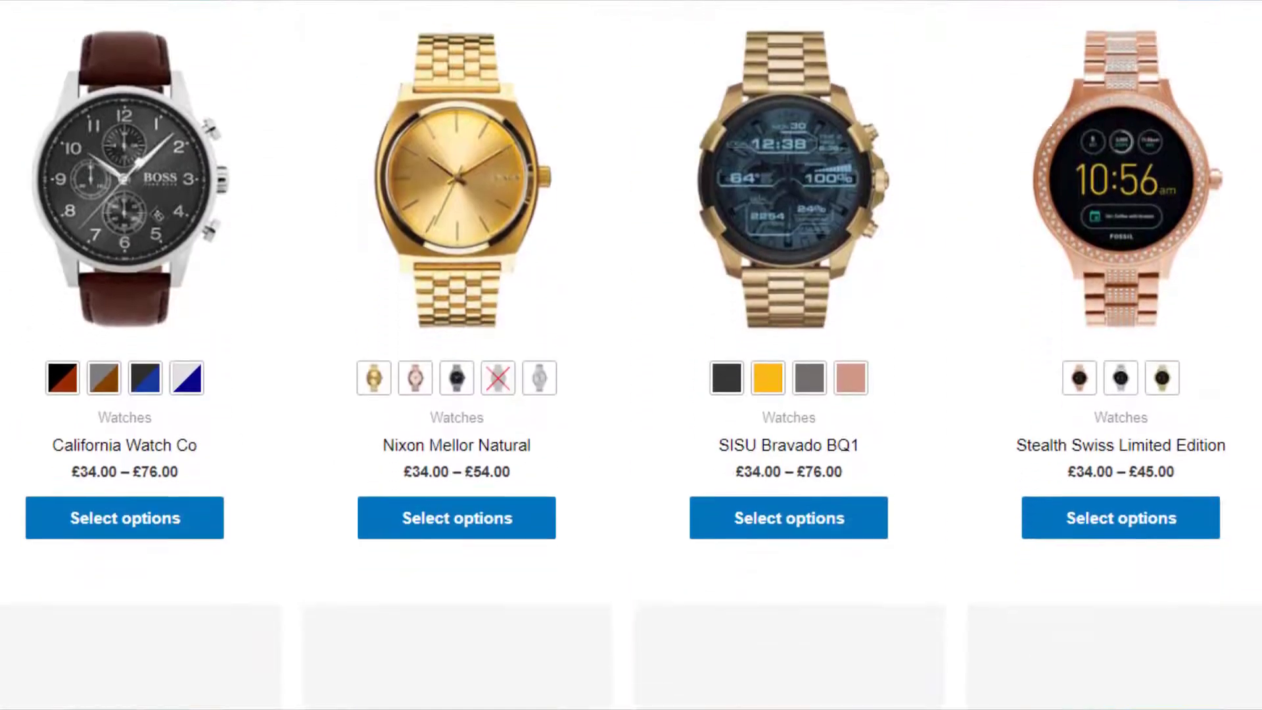
pyautogui.scroll(-4, 632, 356)
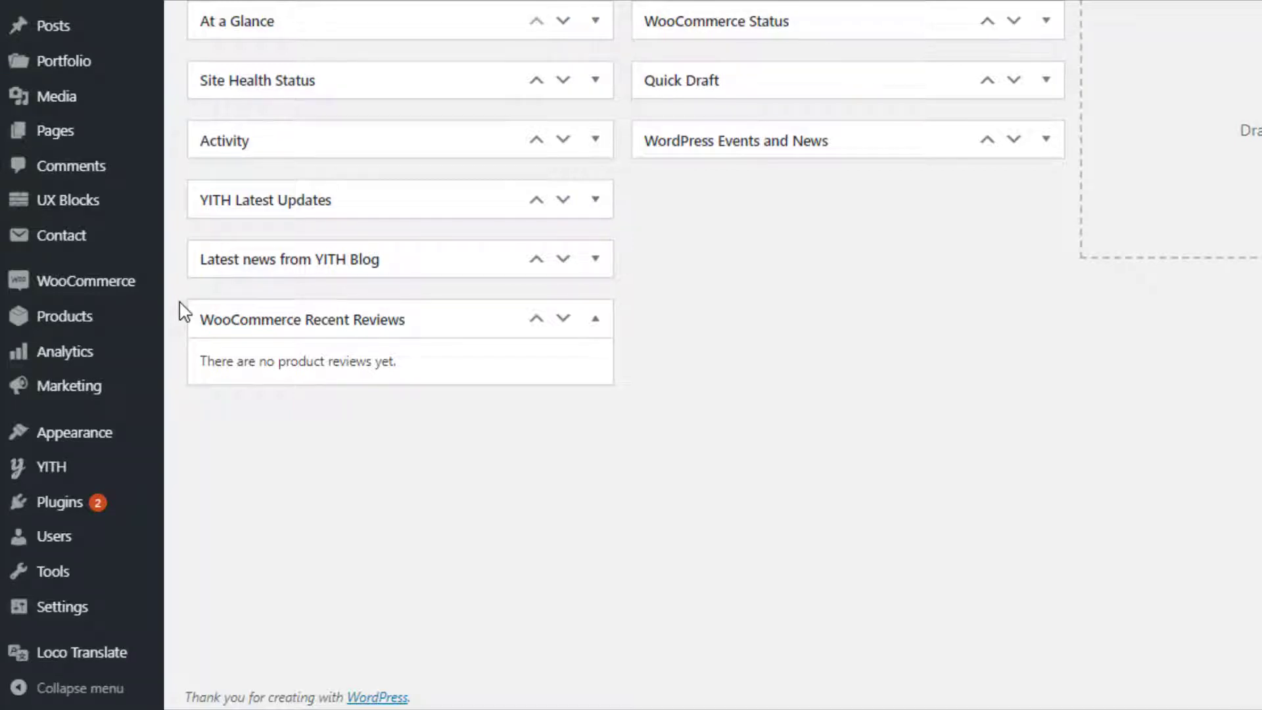
# Step: On Products > Attributes, add Color, Pattern, Made In and Size as new attributes
pyautogui.moveTo(156, 322)
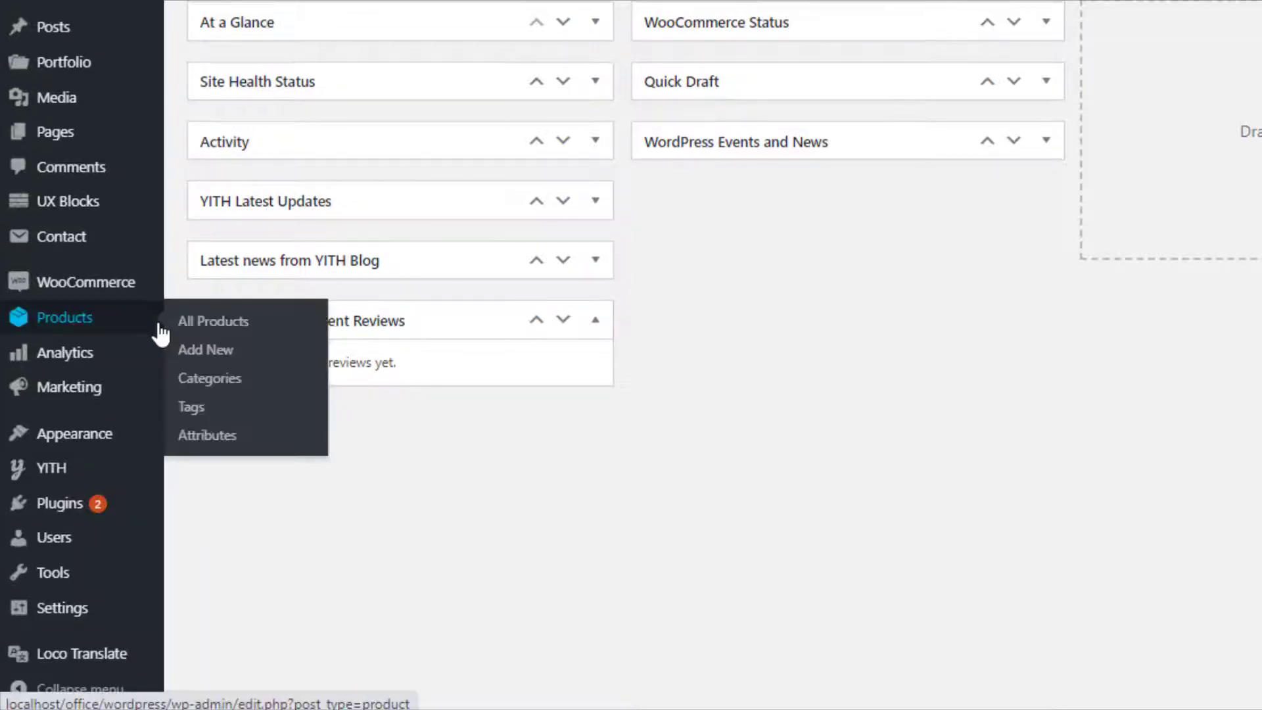
pyautogui.click(207, 437)
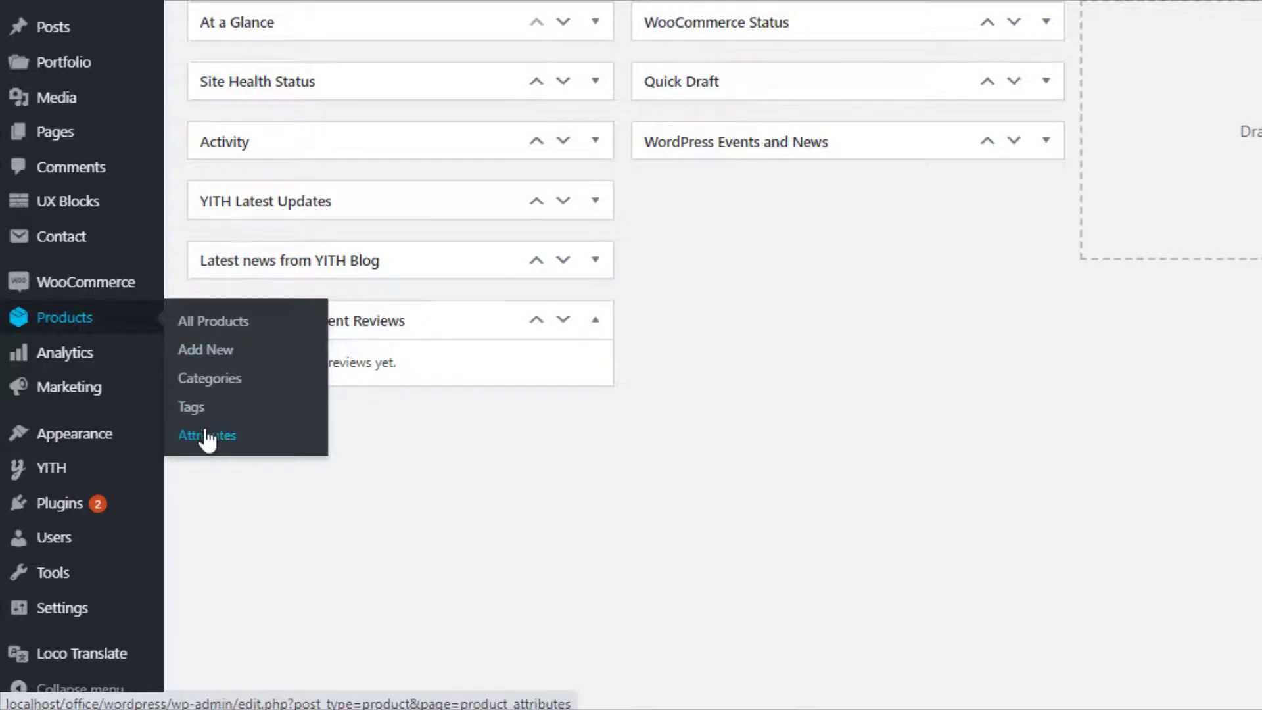
pyautogui.click(215, 224)
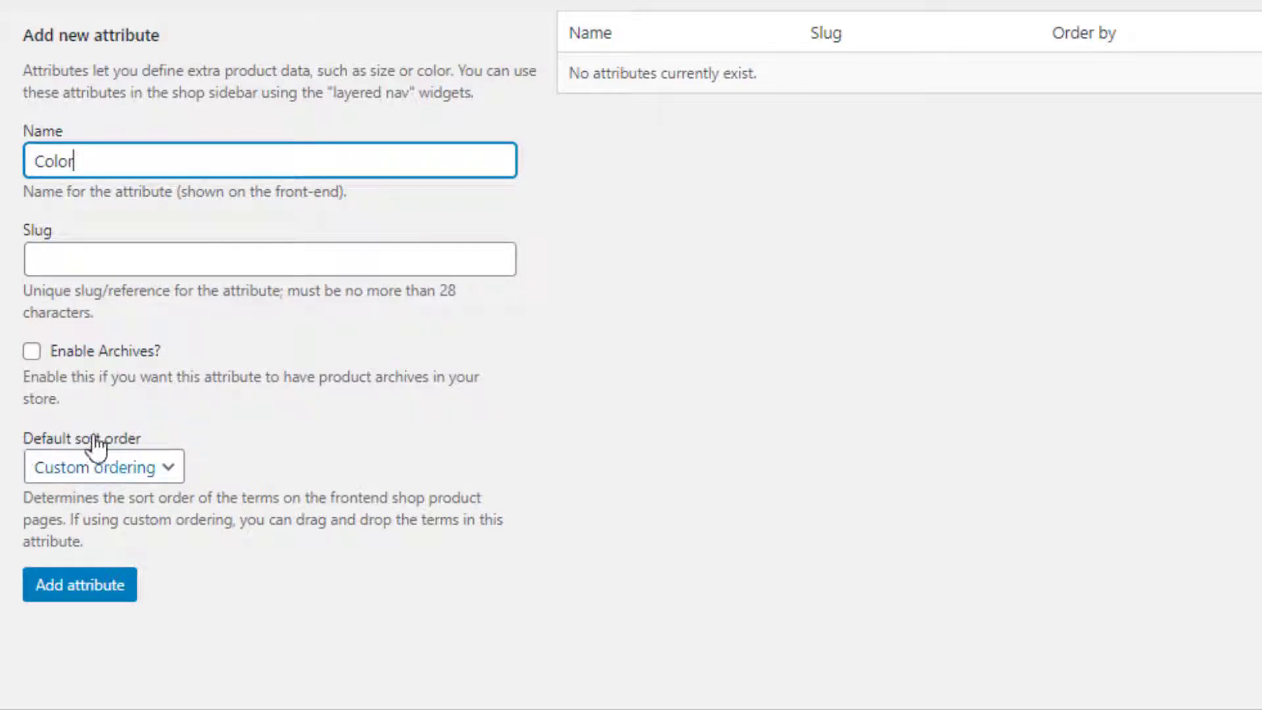
pyautogui.click(86, 597)
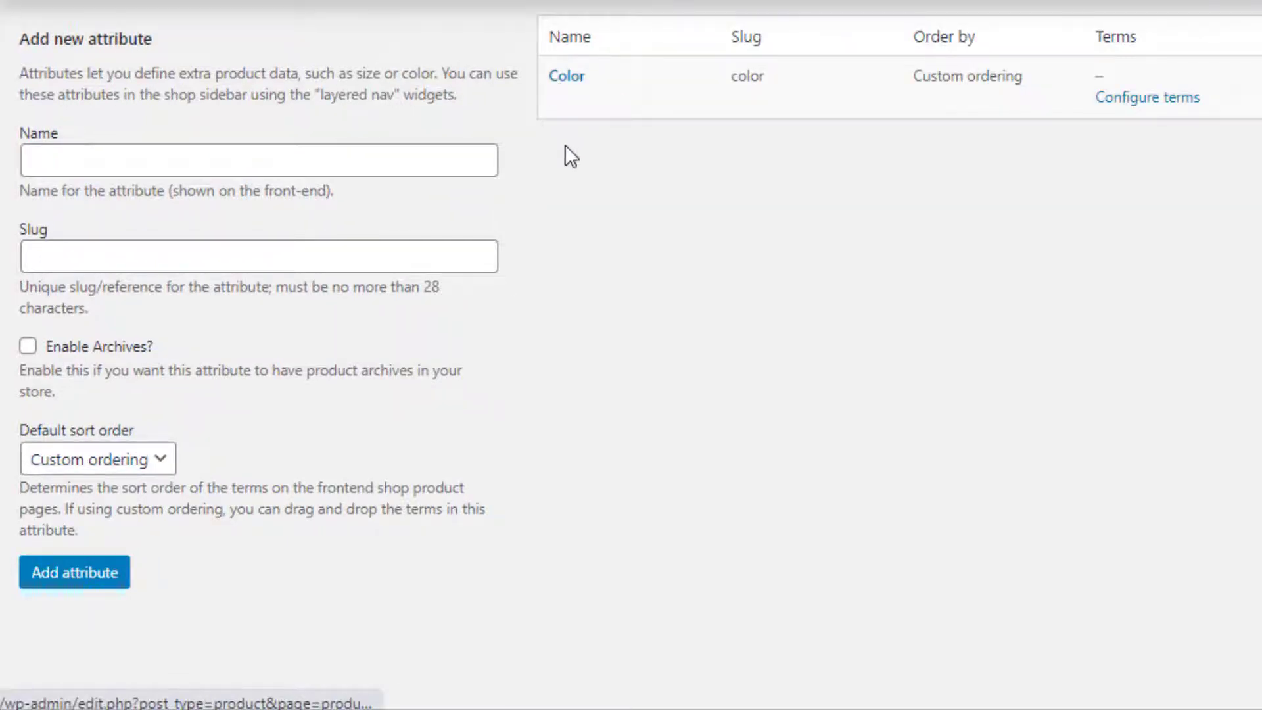
pyautogui.write('Pattern')
pyautogui.click(58, 579)
pyautogui.write('Made In')
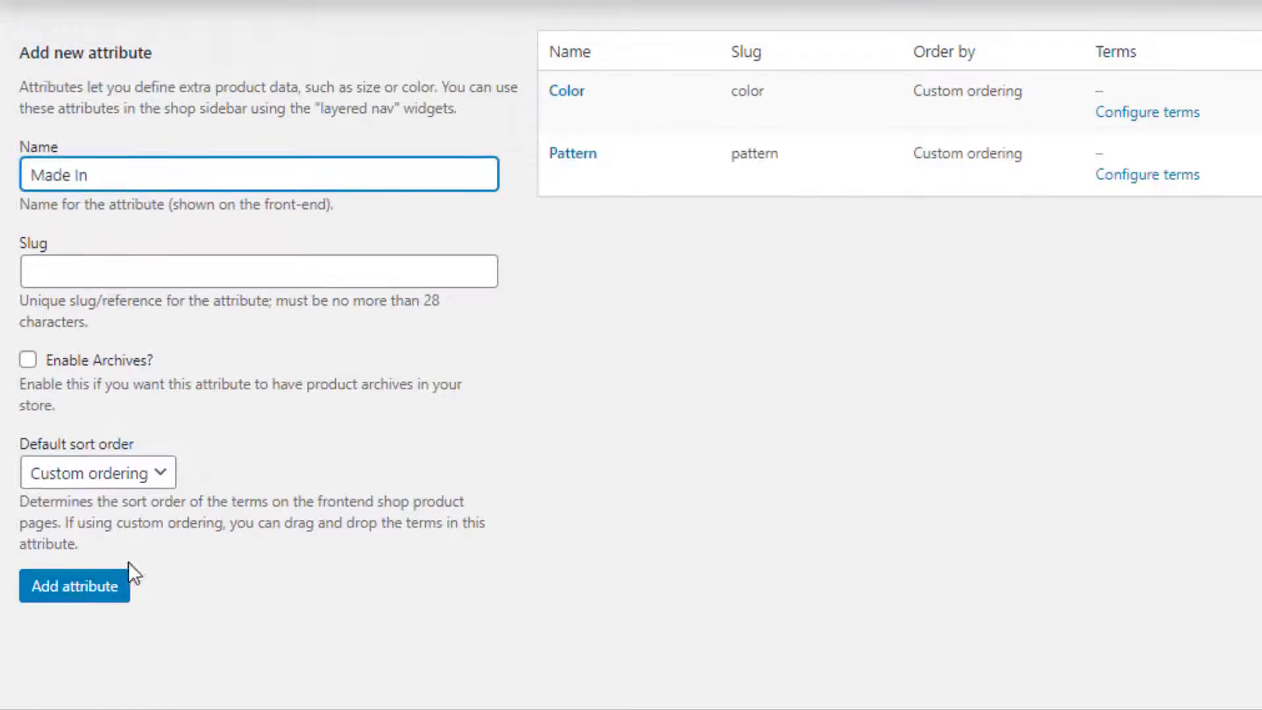
pyautogui.click(69, 594)
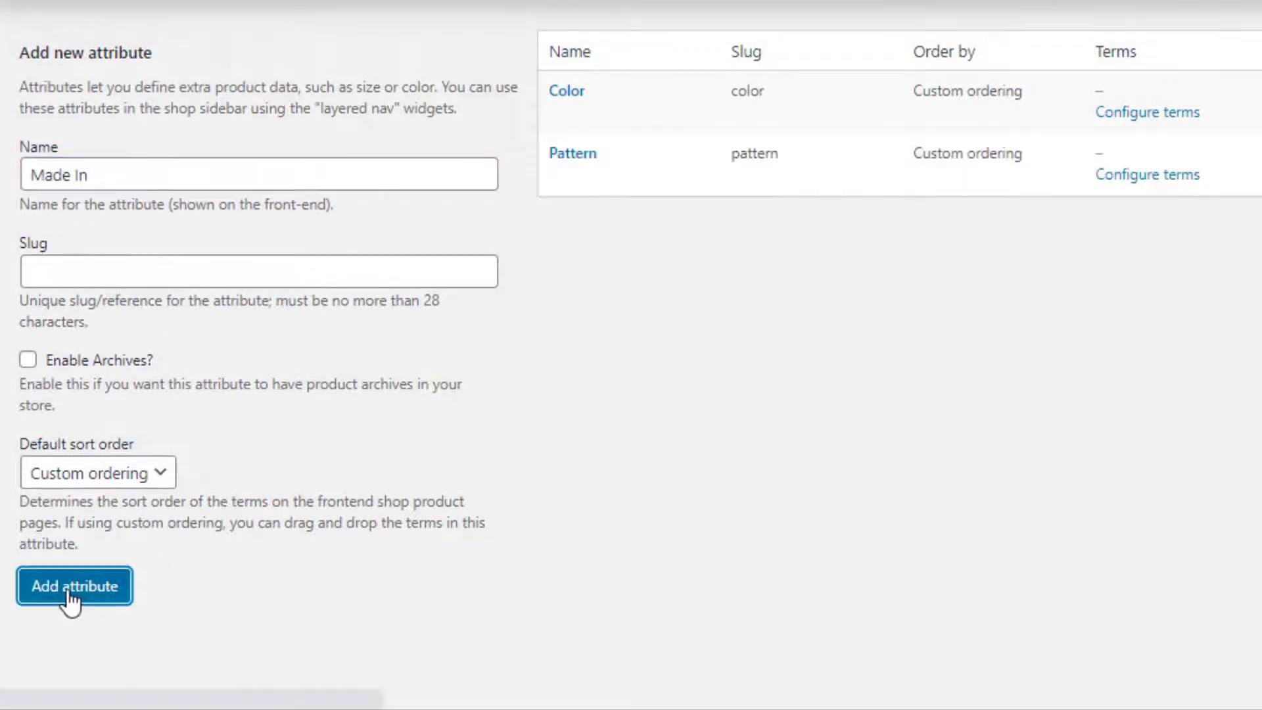
pyautogui.write('Size')
pyautogui.click(88, 595)
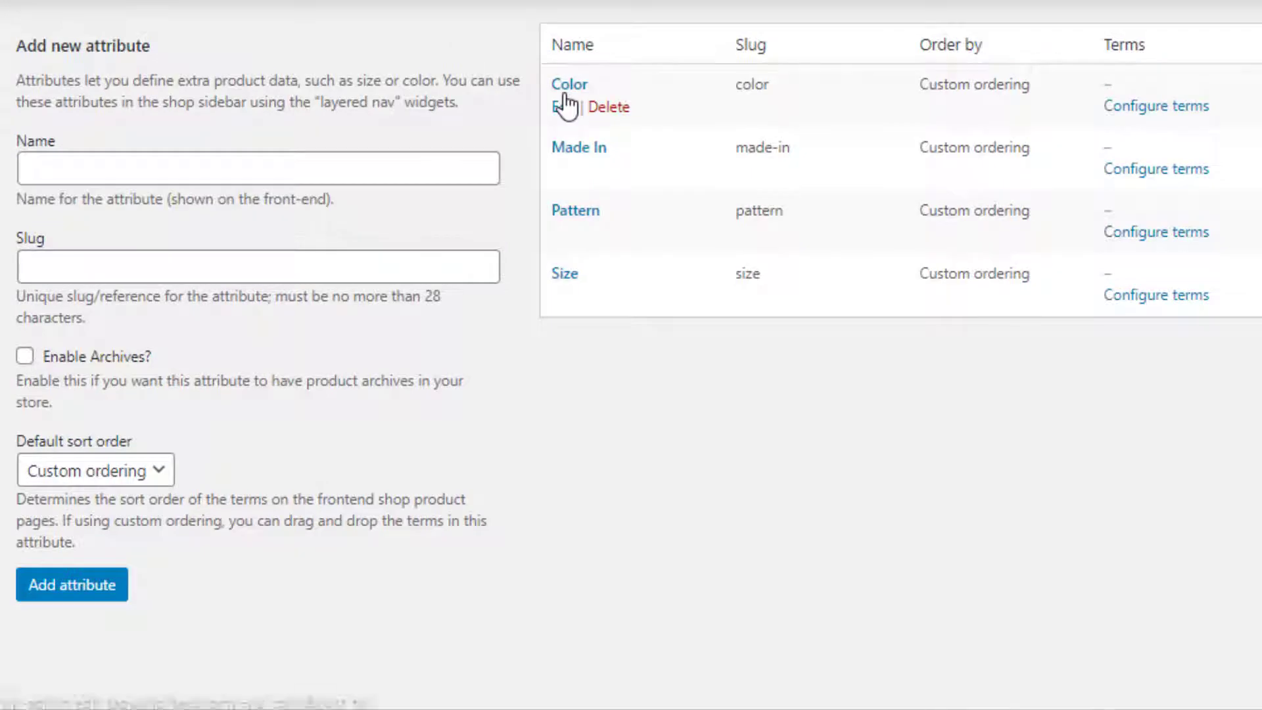
# Step: Add Red, Green and Blue as terms of the Color attribute
pyautogui.click(1121, 115)
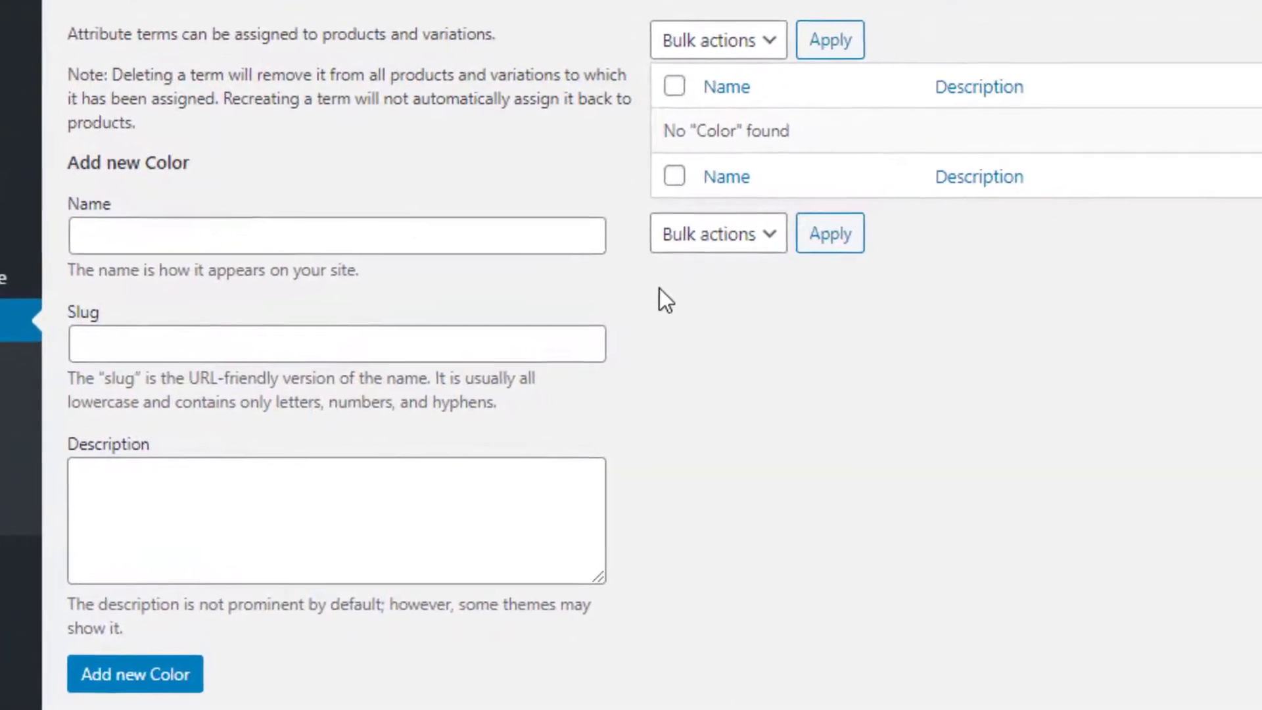
pyautogui.click(29, 218)
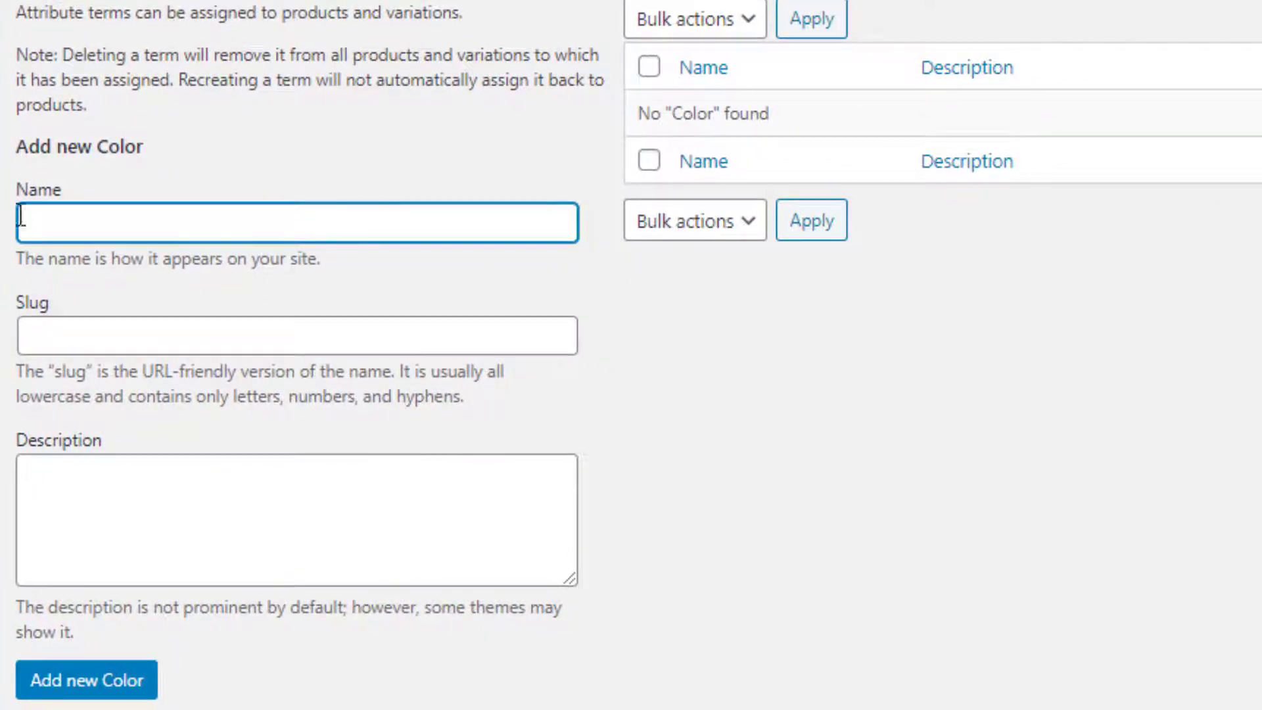
pyautogui.click(104, 687)
pyautogui.write('Green')
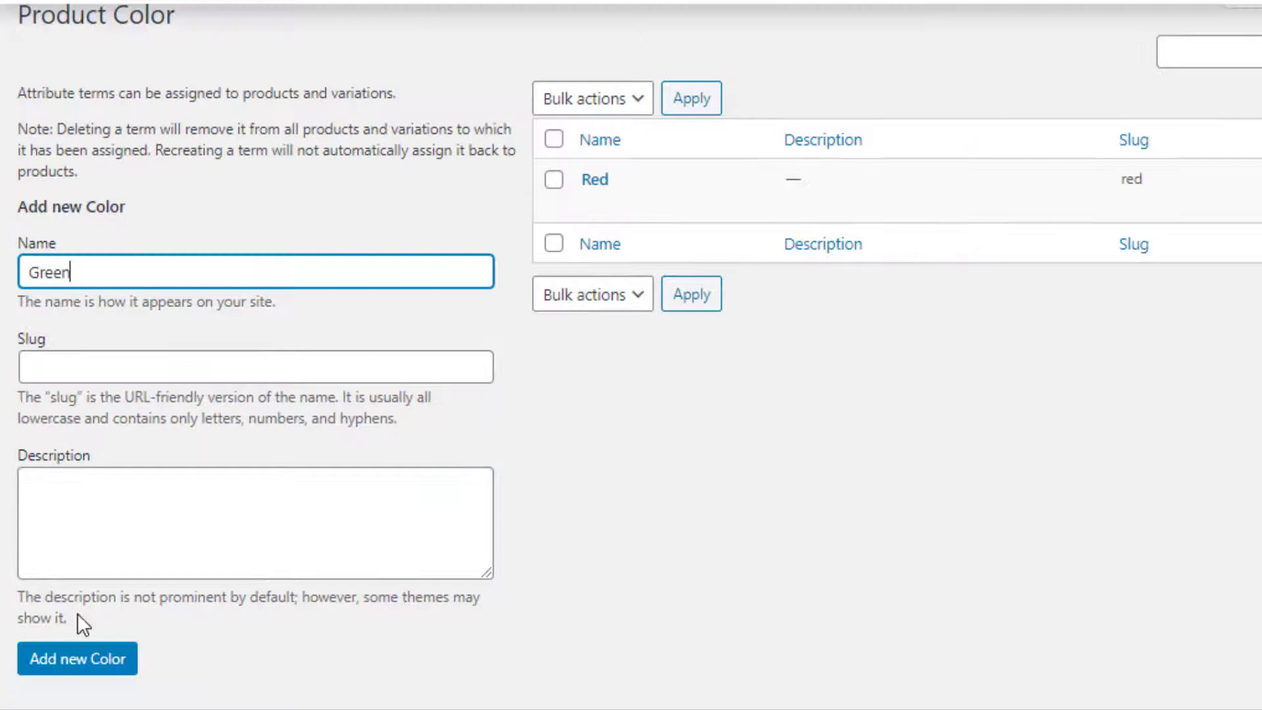
pyautogui.click(99, 664)
pyautogui.write('Blue')
pyautogui.click(98, 672)
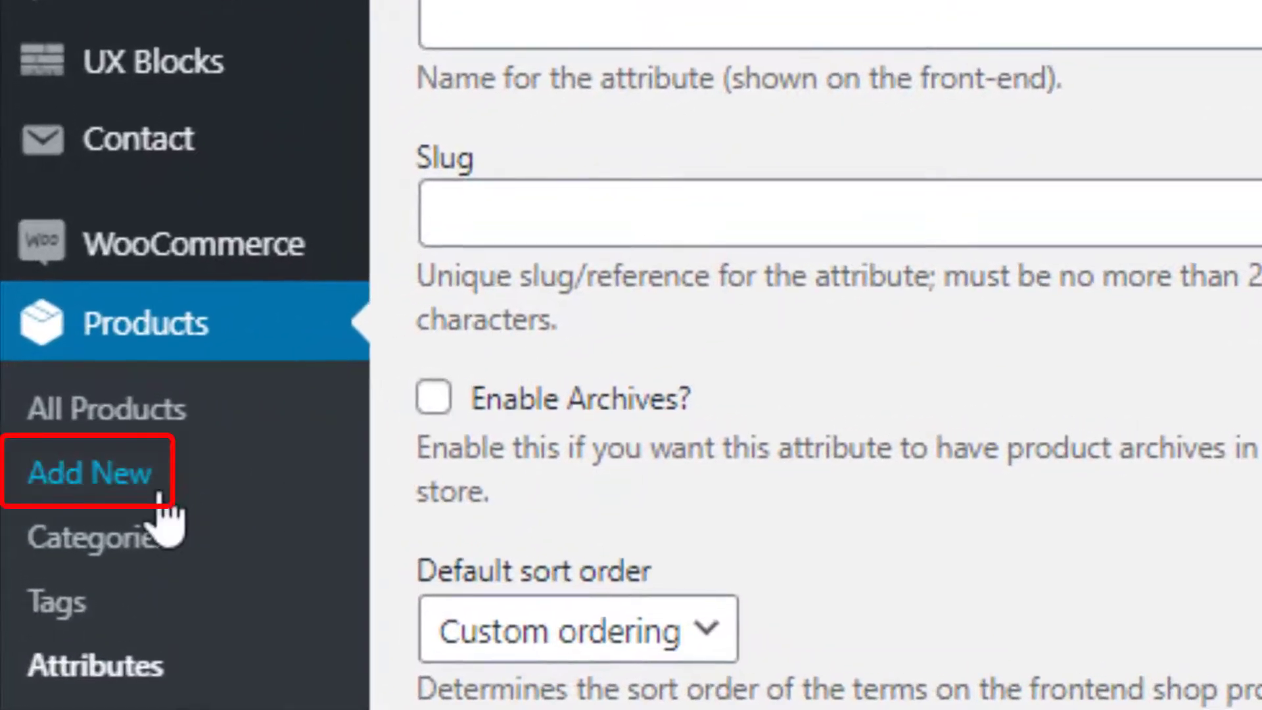
# Step: Create a Variable product named 'Variable Product' with short description 'you will get various kinds of products here'
pyautogui.click(128, 472)
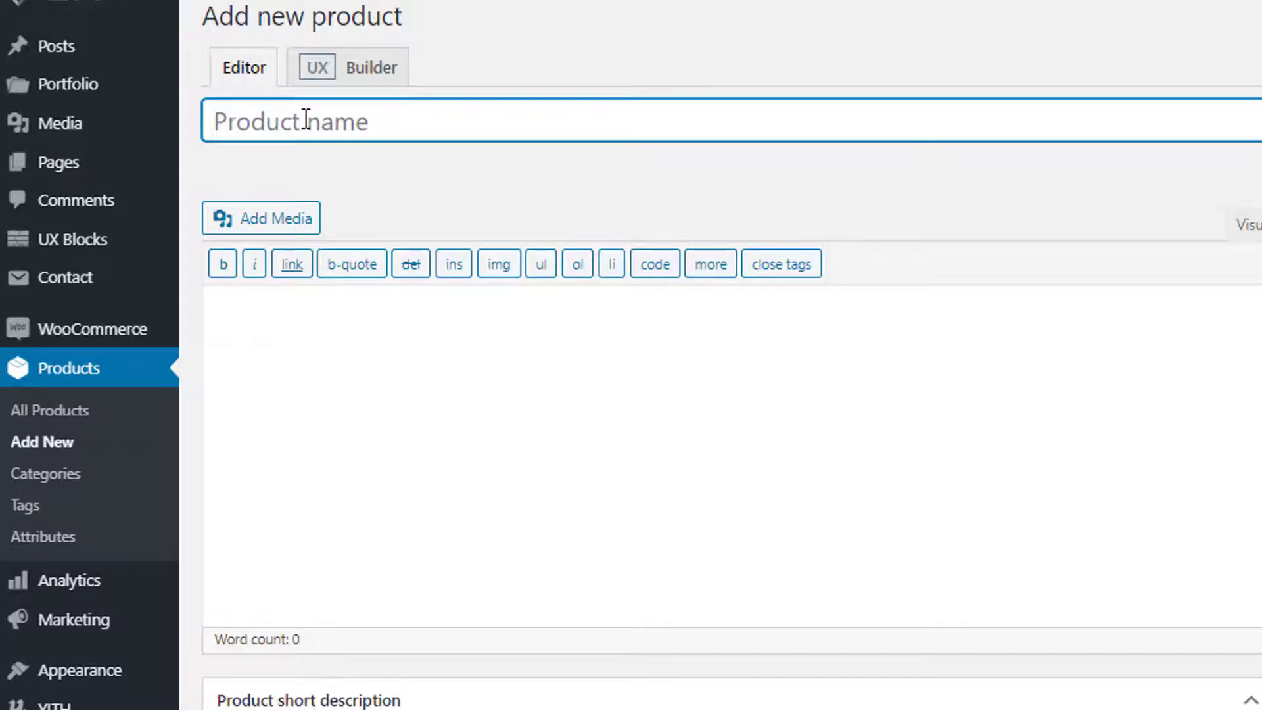
pyautogui.write('Variable Product')
pyautogui.scroll(-10, 364, 215)
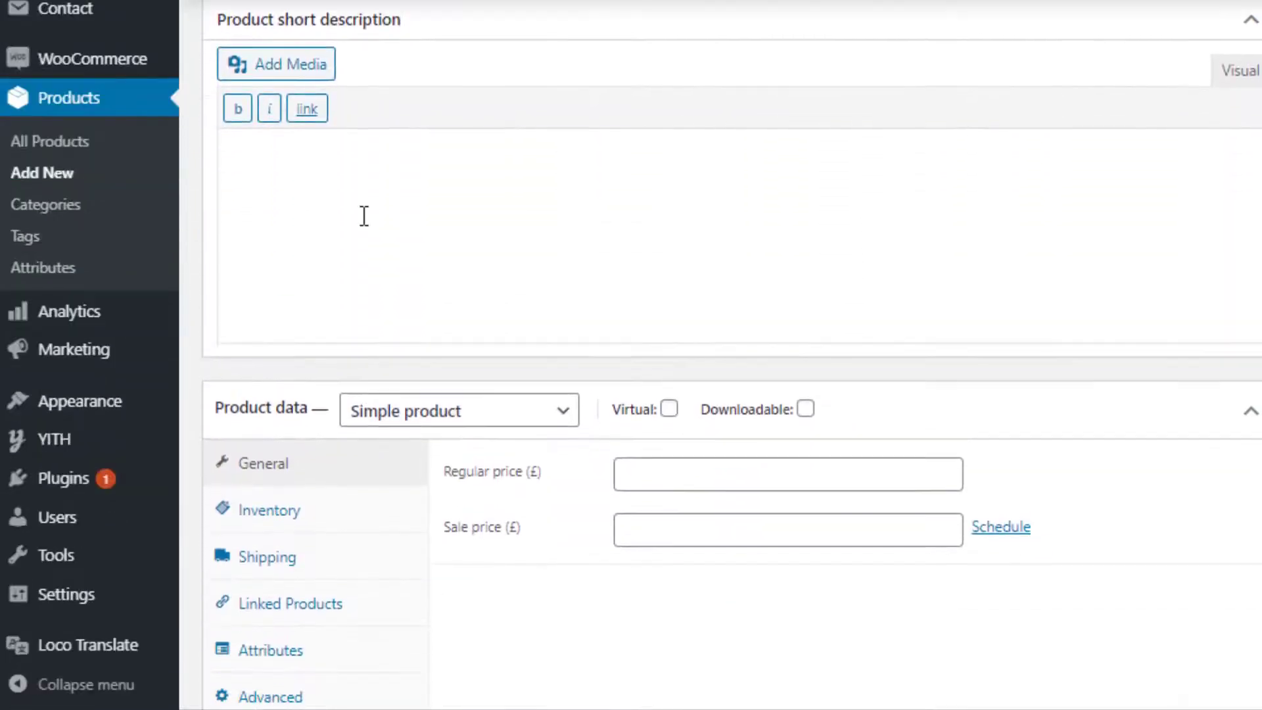
pyautogui.click(365, 216)
pyautogui.write('you will get various kinds of products here')
pyautogui.click(526, 413)
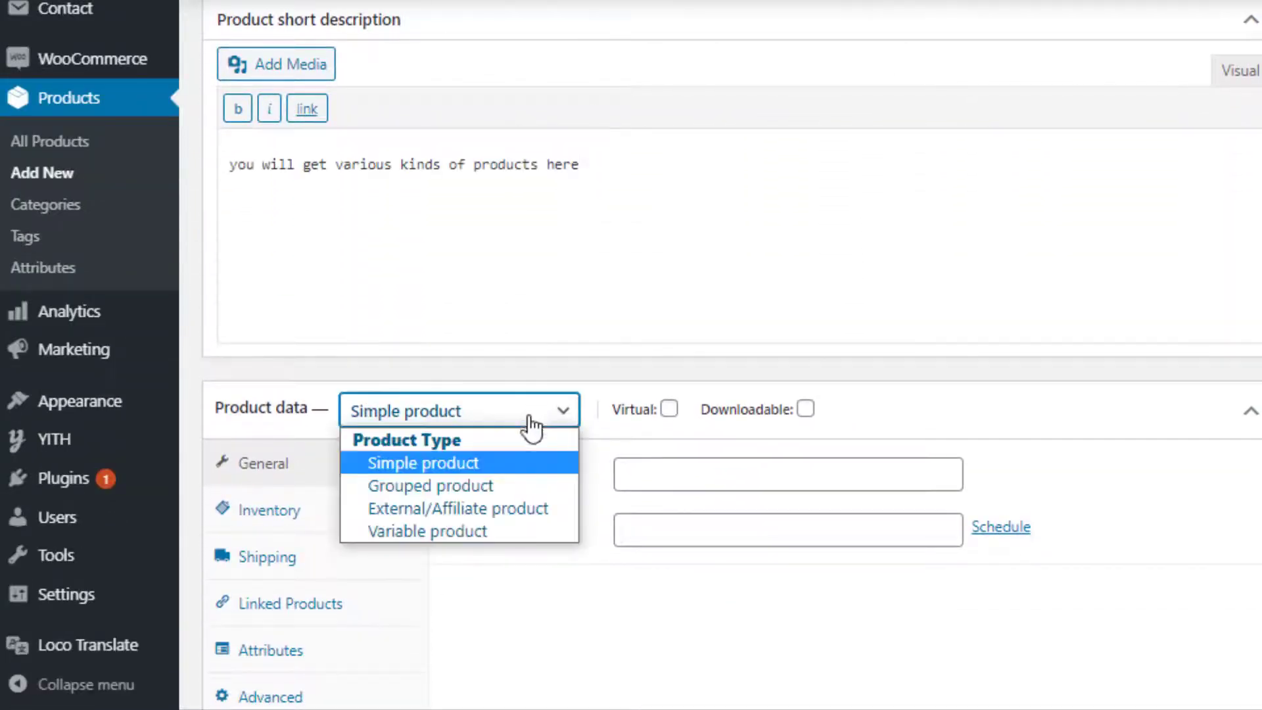
pyautogui.click(488, 529)
# Step: Add the Color, Made In, Pattern and Size attributes to the product
pyautogui.click(272, 606)
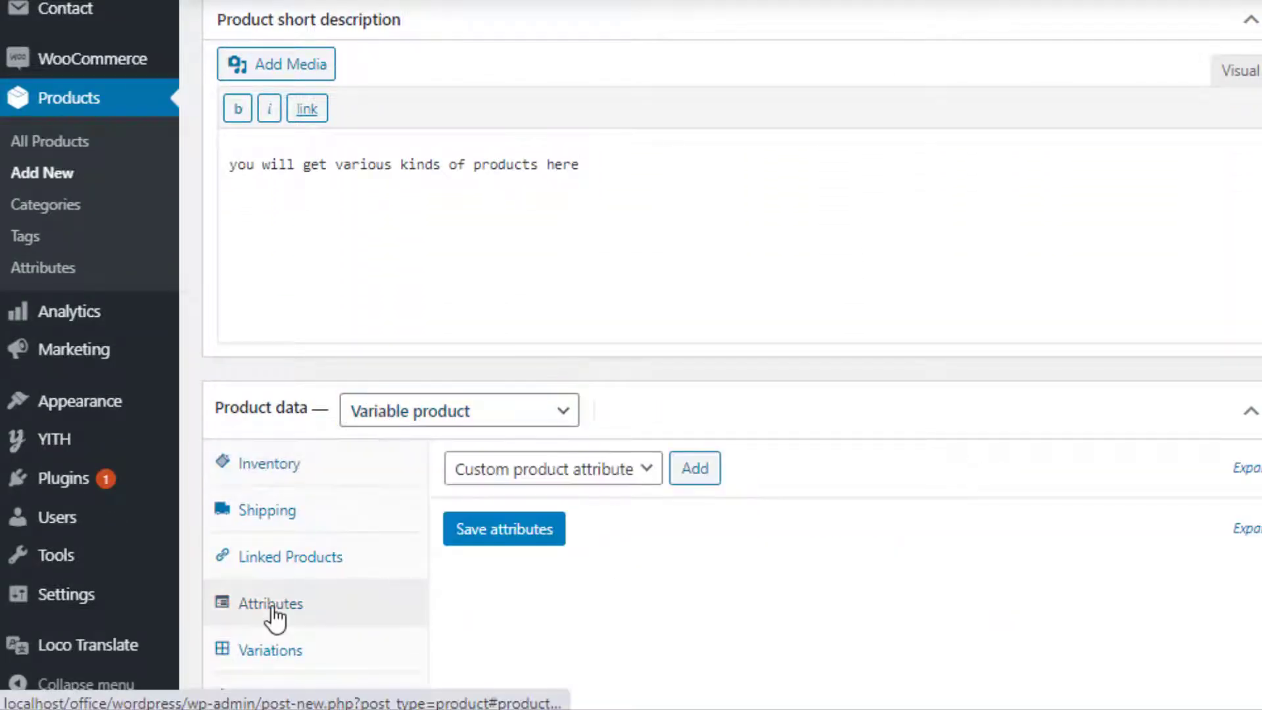
pyautogui.click(552, 469)
pyautogui.click(664, 489)
pyautogui.click(695, 469)
pyautogui.click(552, 419)
pyautogui.click(617, 479)
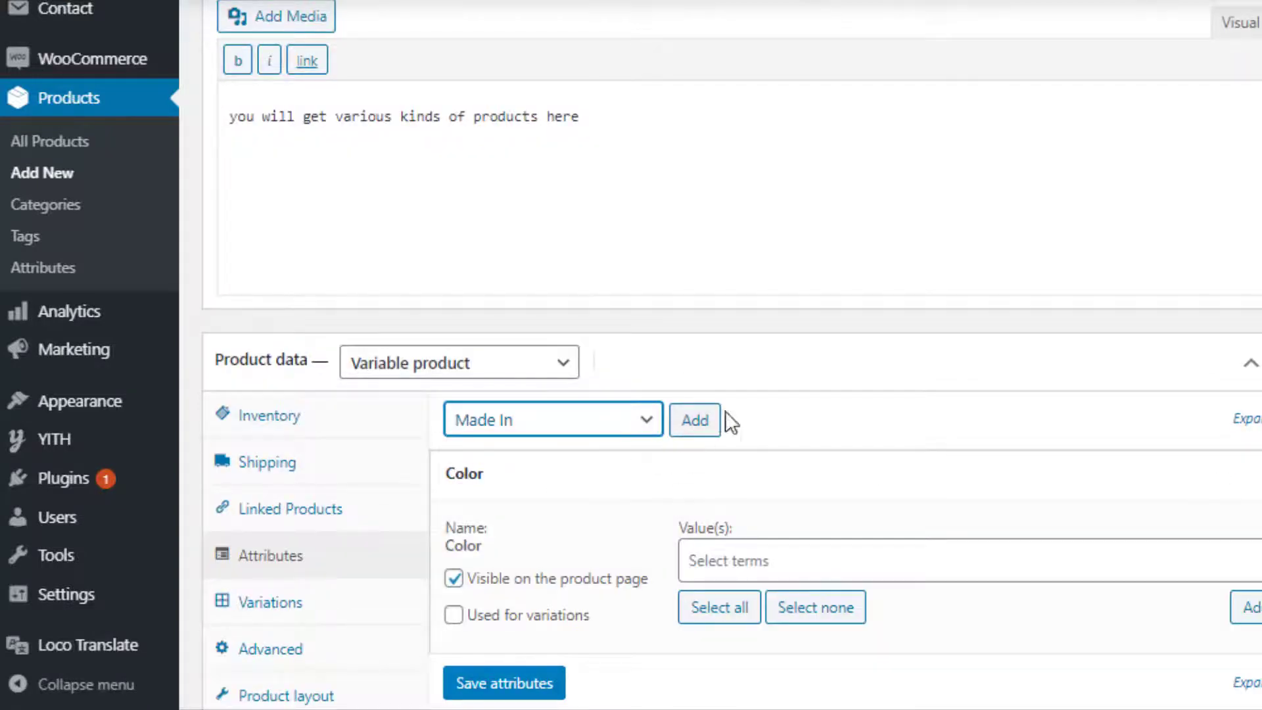
pyautogui.click(695, 420)
pyautogui.click(553, 419)
pyautogui.click(571, 516)
pyautogui.click(694, 421)
pyautogui.click(552, 419)
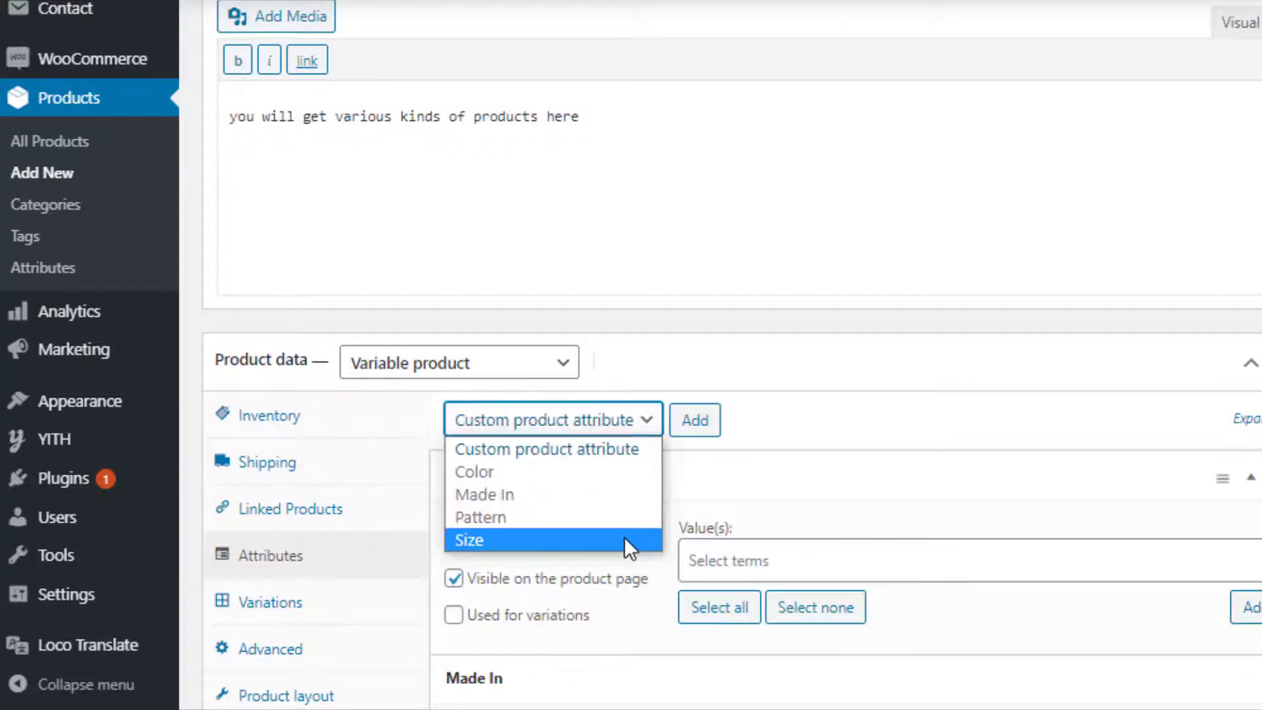
pyautogui.click(552, 540)
pyautogui.click(695, 420)
# Step: Assign all terms of each attribute, mark all four used for variations, and save the attributes
pyautogui.scroll(-5, 707, 427)
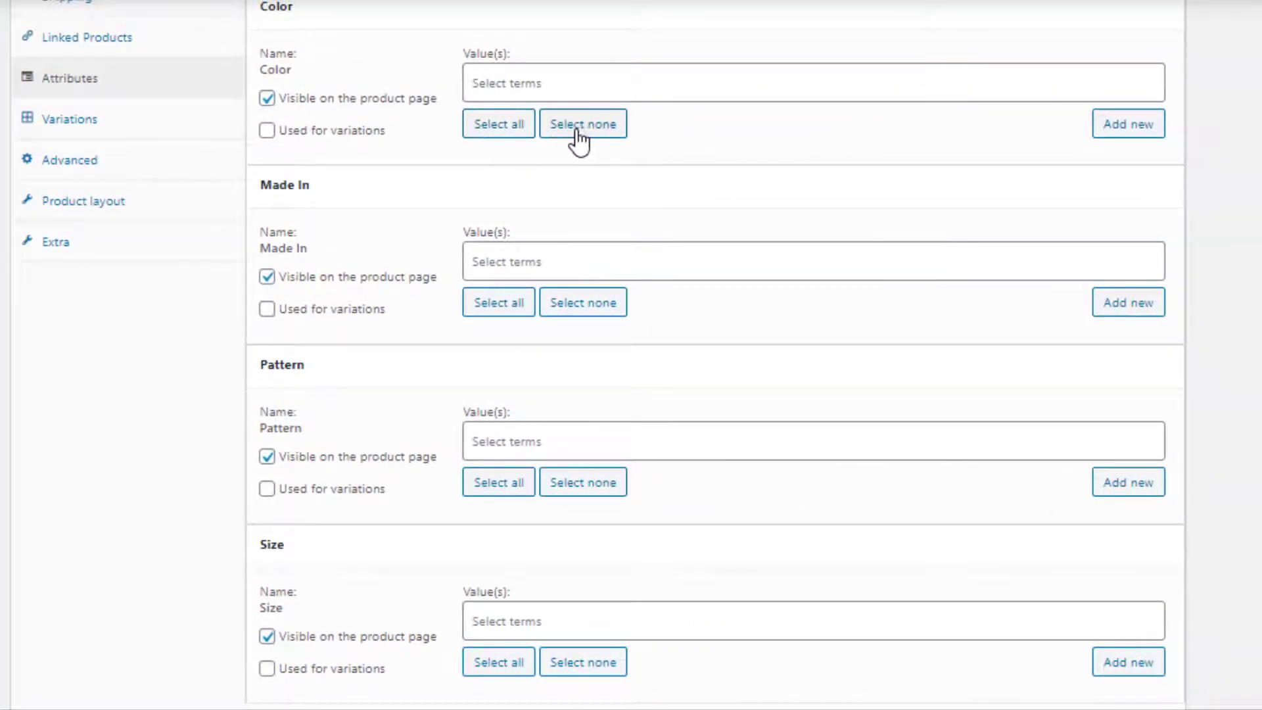
pyautogui.click(499, 123)
pyautogui.click(267, 130)
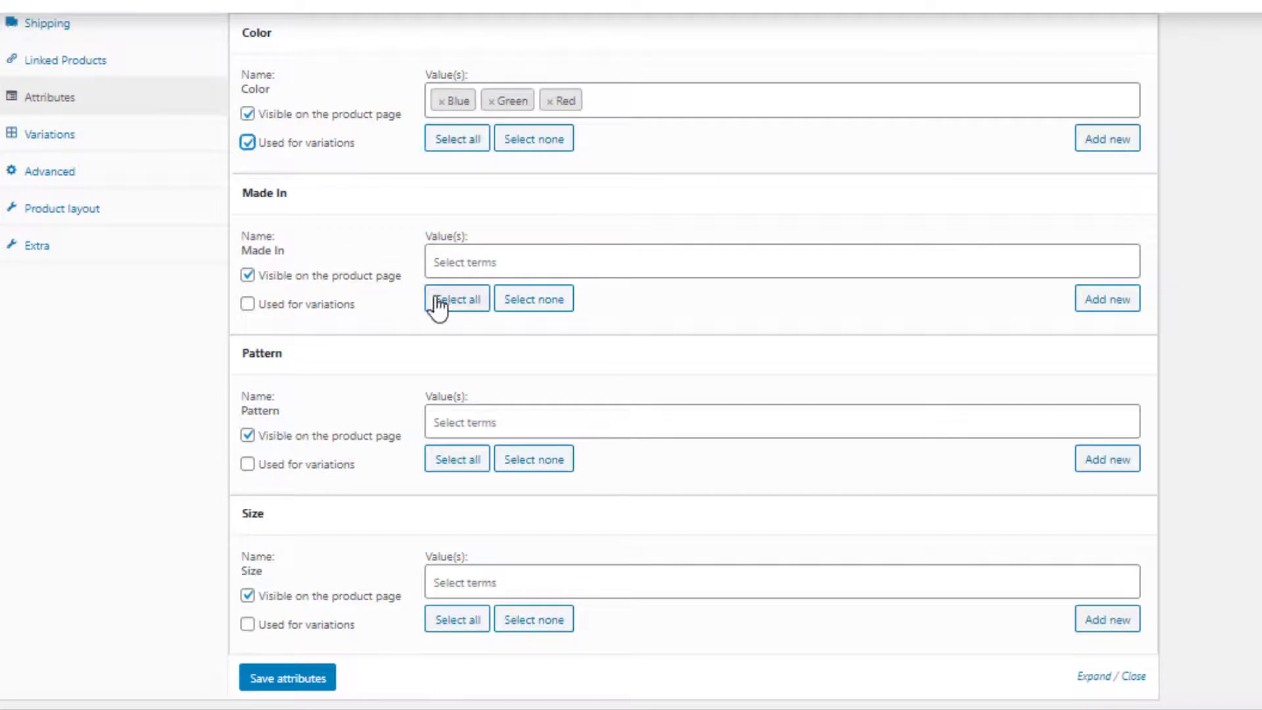
pyautogui.click(438, 301)
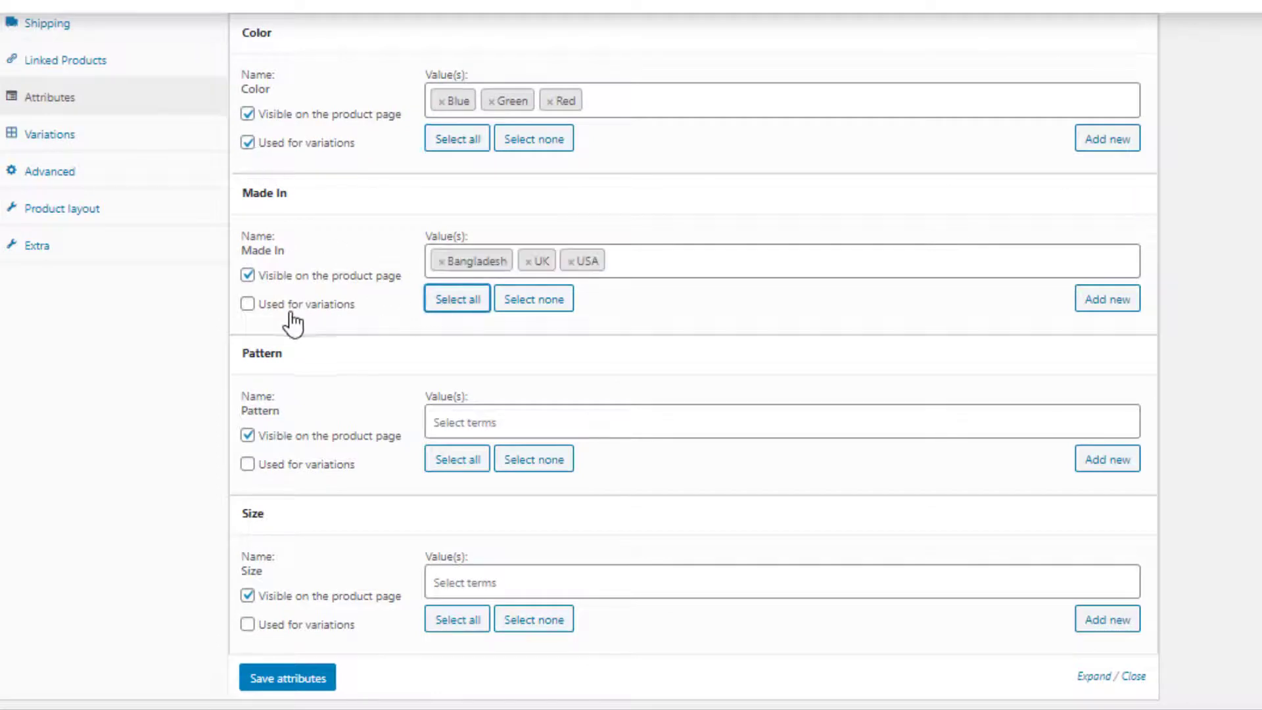
pyautogui.click(247, 304)
pyautogui.click(439, 460)
pyautogui.click(248, 465)
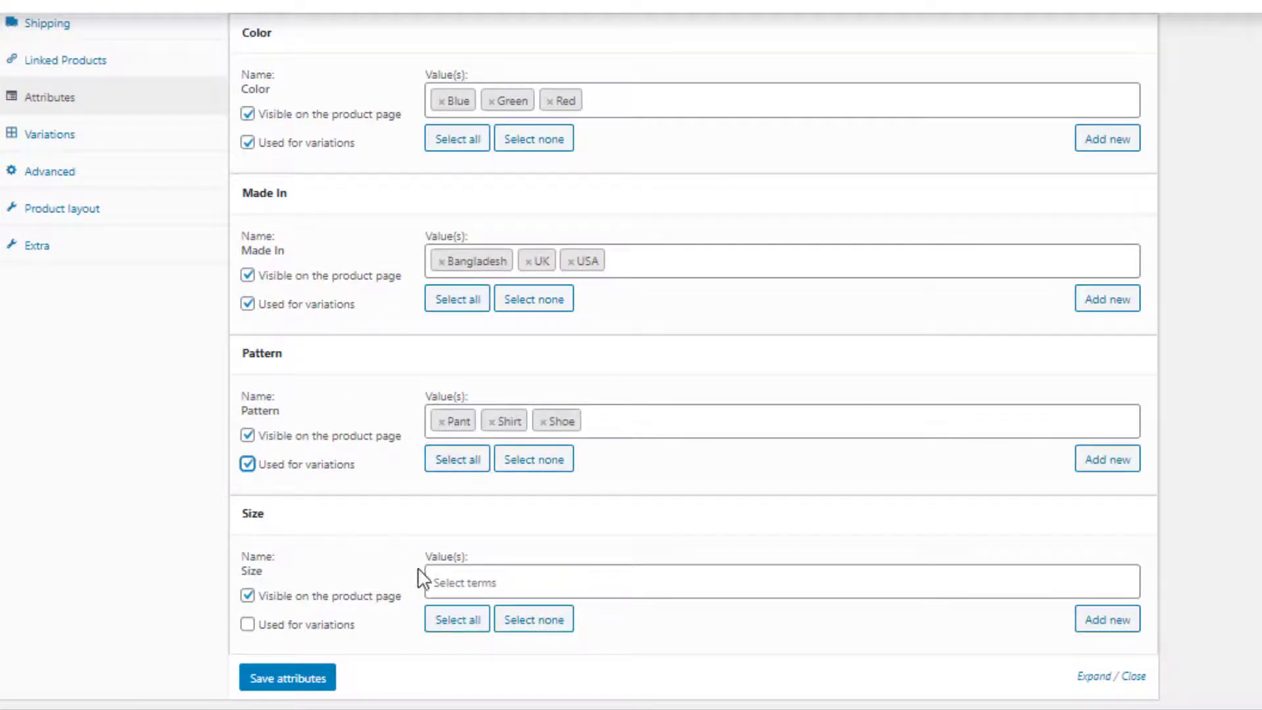
pyautogui.click(460, 621)
pyautogui.click(248, 625)
pyautogui.click(276, 679)
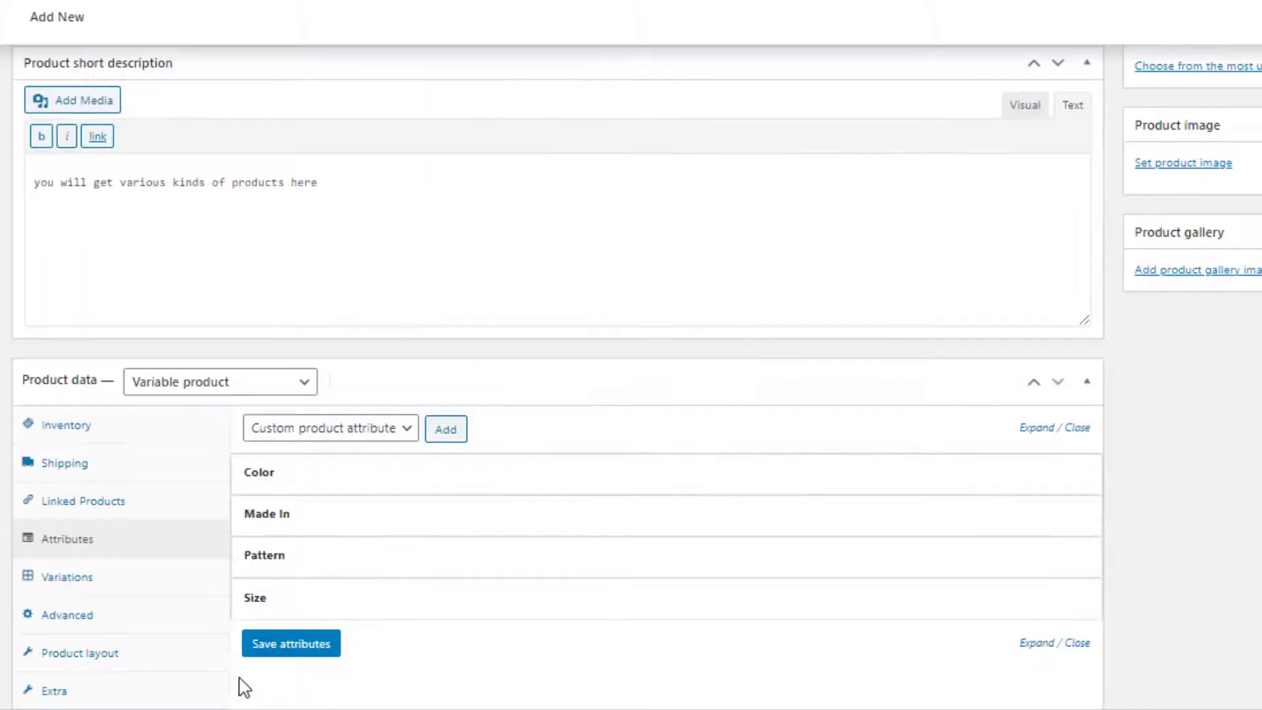
pyautogui.click(84, 579)
# Step: Generate variations from all attributes
pyautogui.click(479, 442)
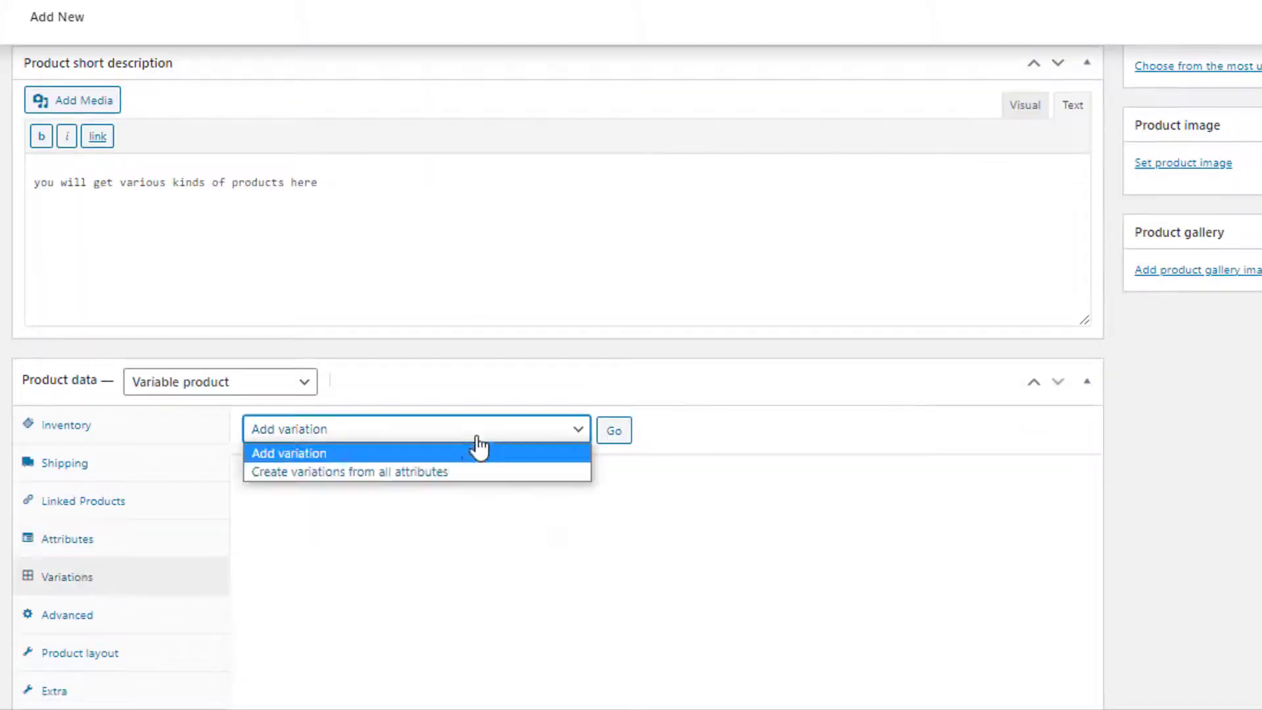
pyautogui.click(424, 469)
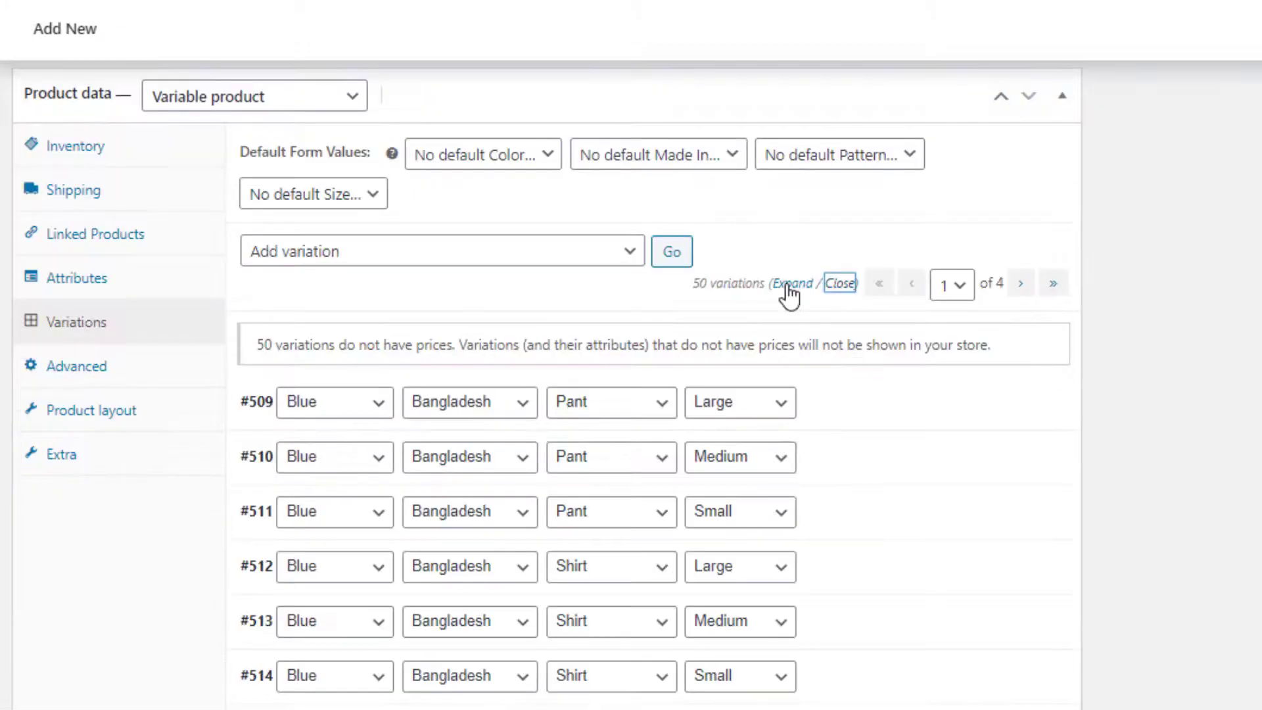
pyautogui.click(682, 236)
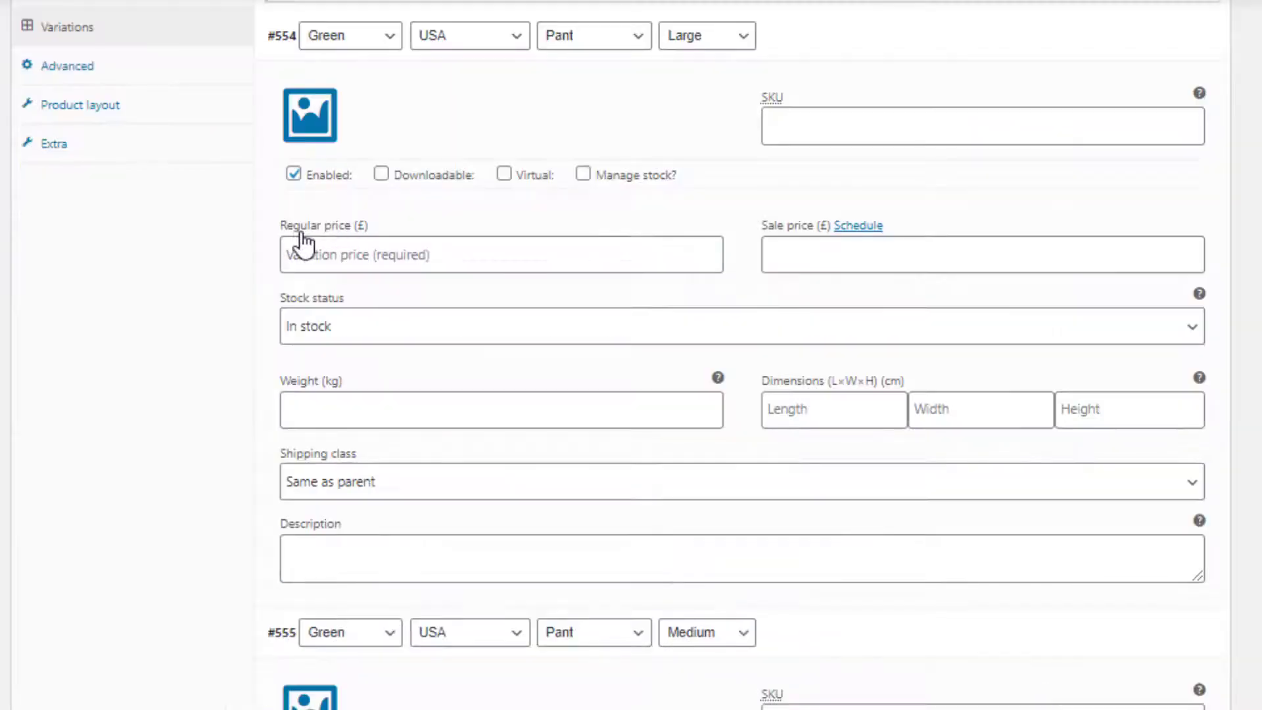
# Step: Set regular prices 60, 61, 62, 63 and 64 on variations #554–#558 and save
pyautogui.click(319, 262)
pyautogui.write('60')
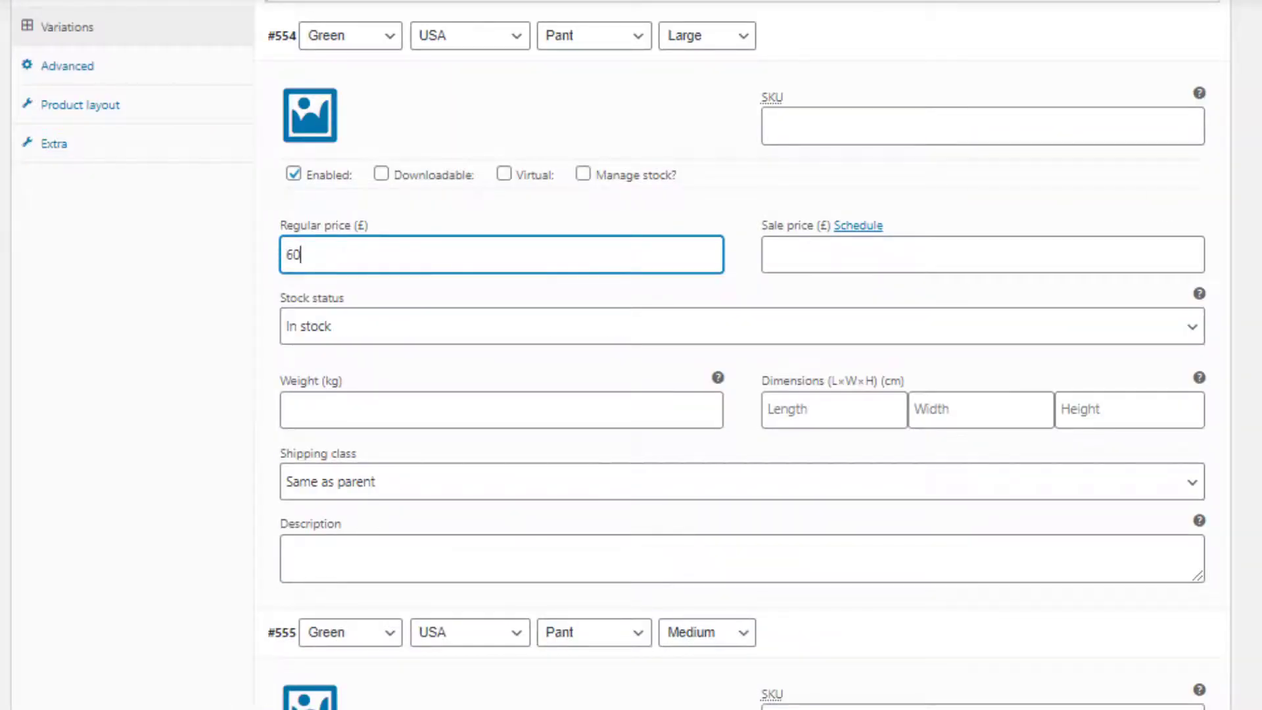
pyautogui.scroll(-5, 617, 515)
pyautogui.click(618, 516)
pyautogui.write('61')
pyautogui.scroll(-7, 308, 658)
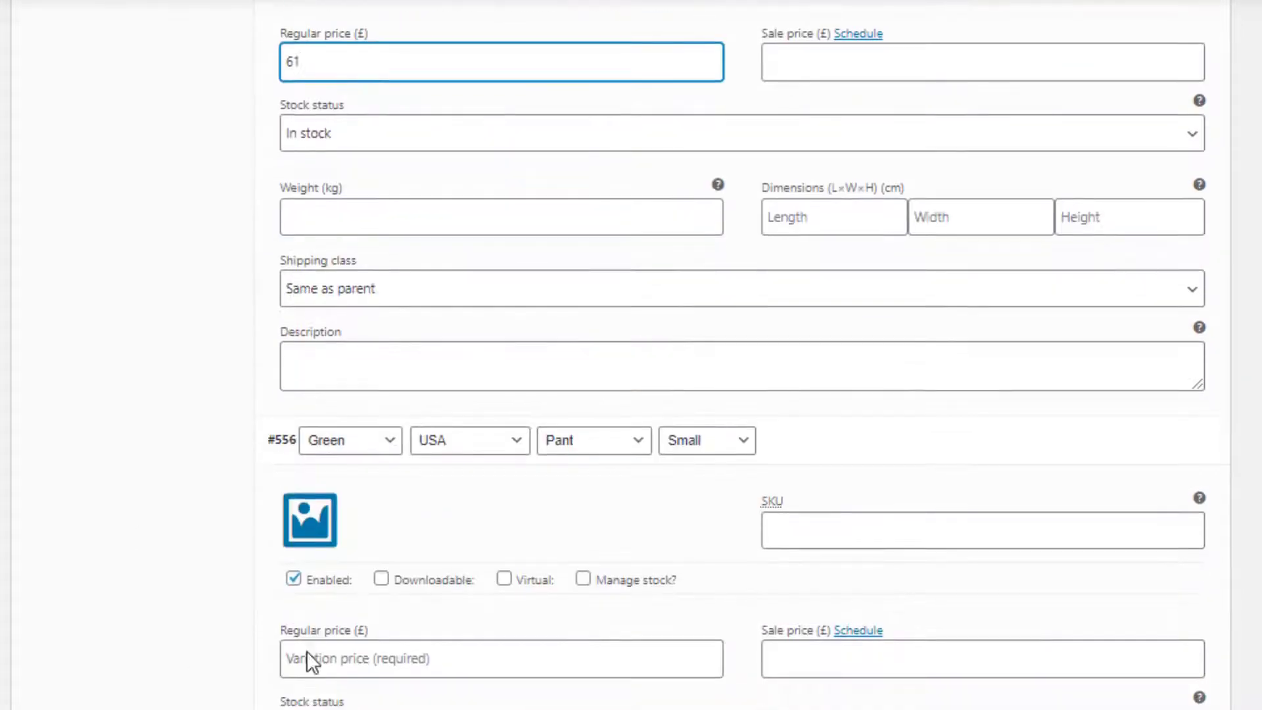
pyautogui.click(309, 658)
pyautogui.write('62')
pyautogui.scroll(-8, 408, 685)
pyautogui.click(408, 685)
pyautogui.write('63')
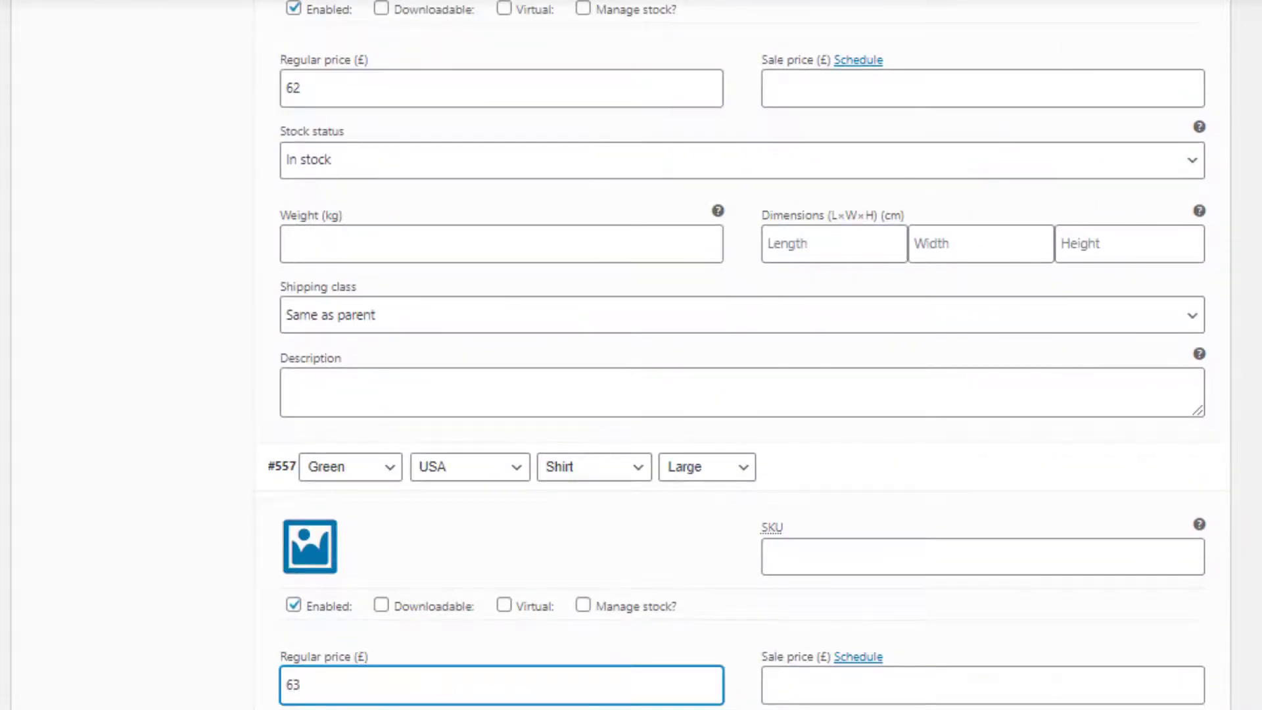
pyautogui.scroll(-9, 409, 685)
pyautogui.click(484, 608)
pyautogui.write('64')
pyautogui.scroll(-5, 395, 625)
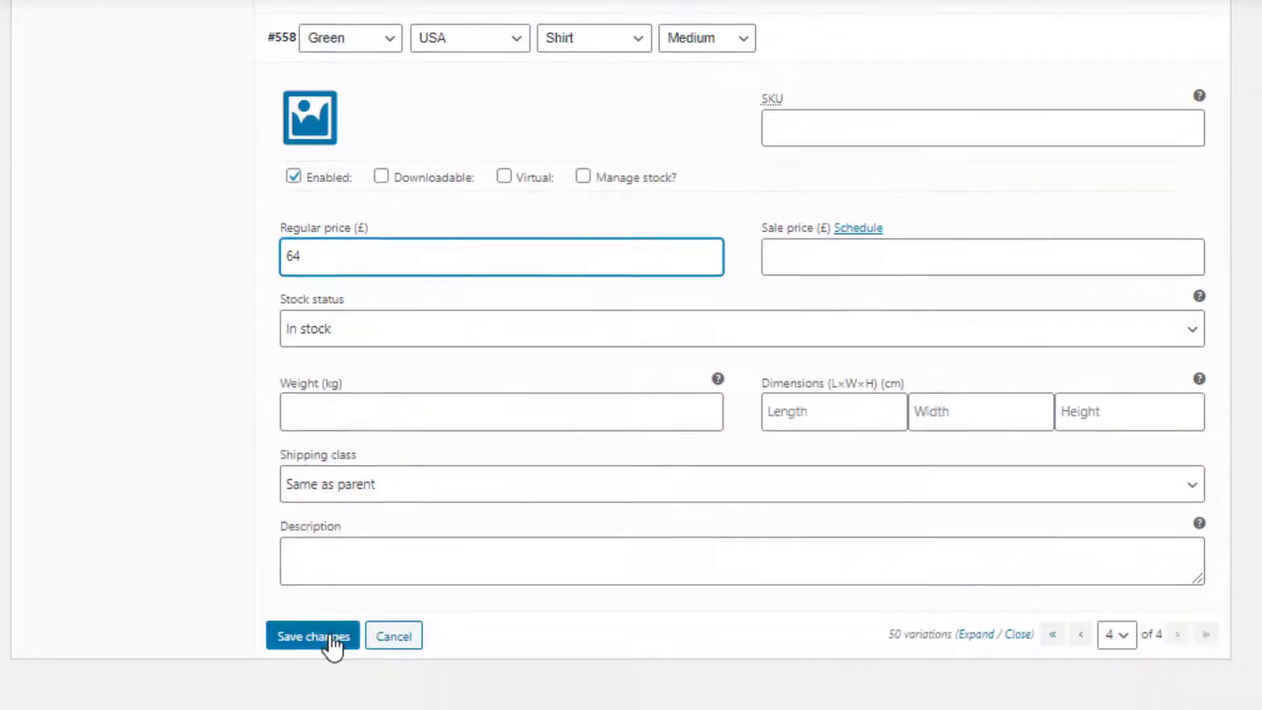
pyautogui.click(330, 636)
# Step: Give variation #554 the green pants image and #557 and #558 the green shirt image, then save
pyautogui.click(324, 124)
pyautogui.click(502, 239)
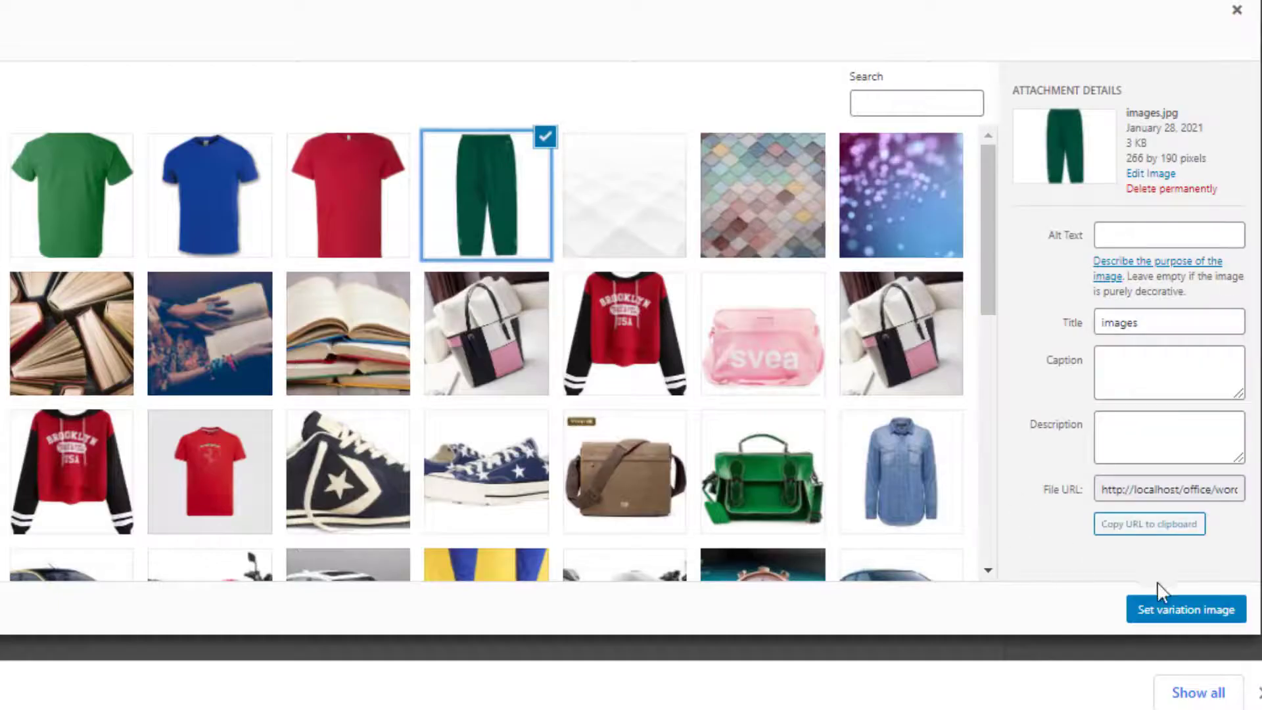
pyautogui.click(1182, 610)
pyautogui.click(129, 135)
pyautogui.click(71, 194)
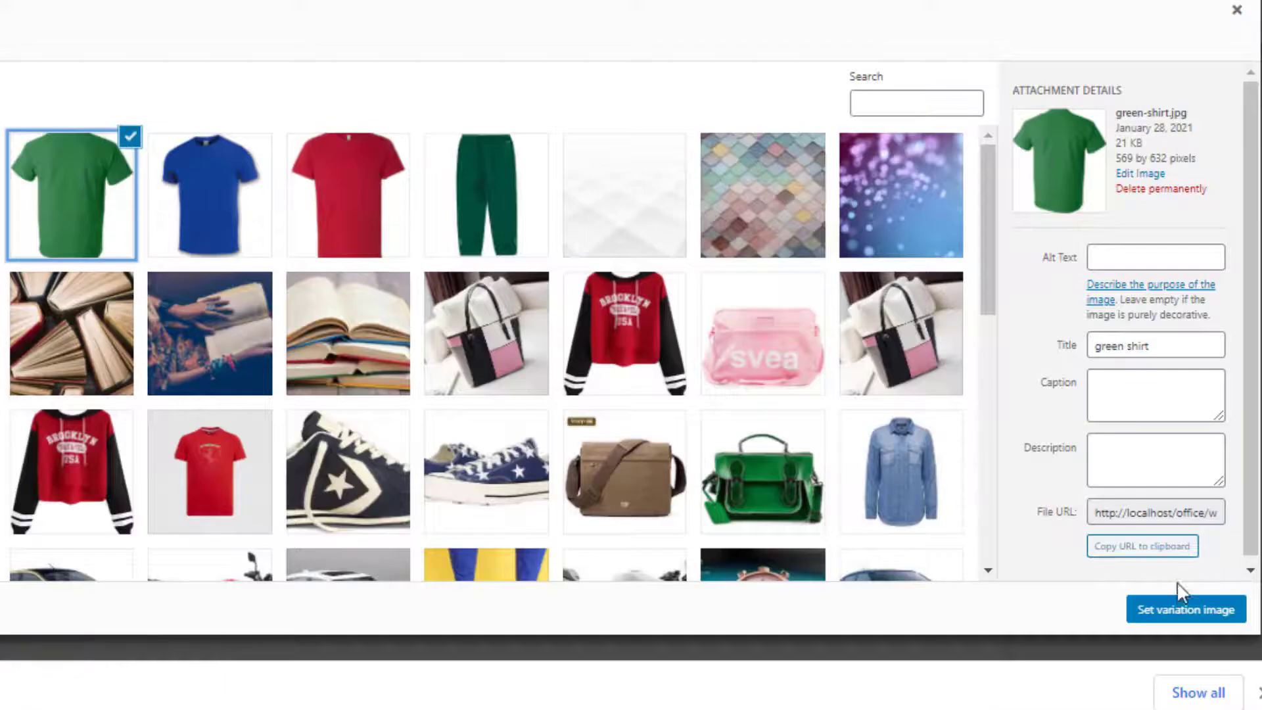
pyautogui.click(1182, 608)
pyautogui.scroll(-2, 526, 349)
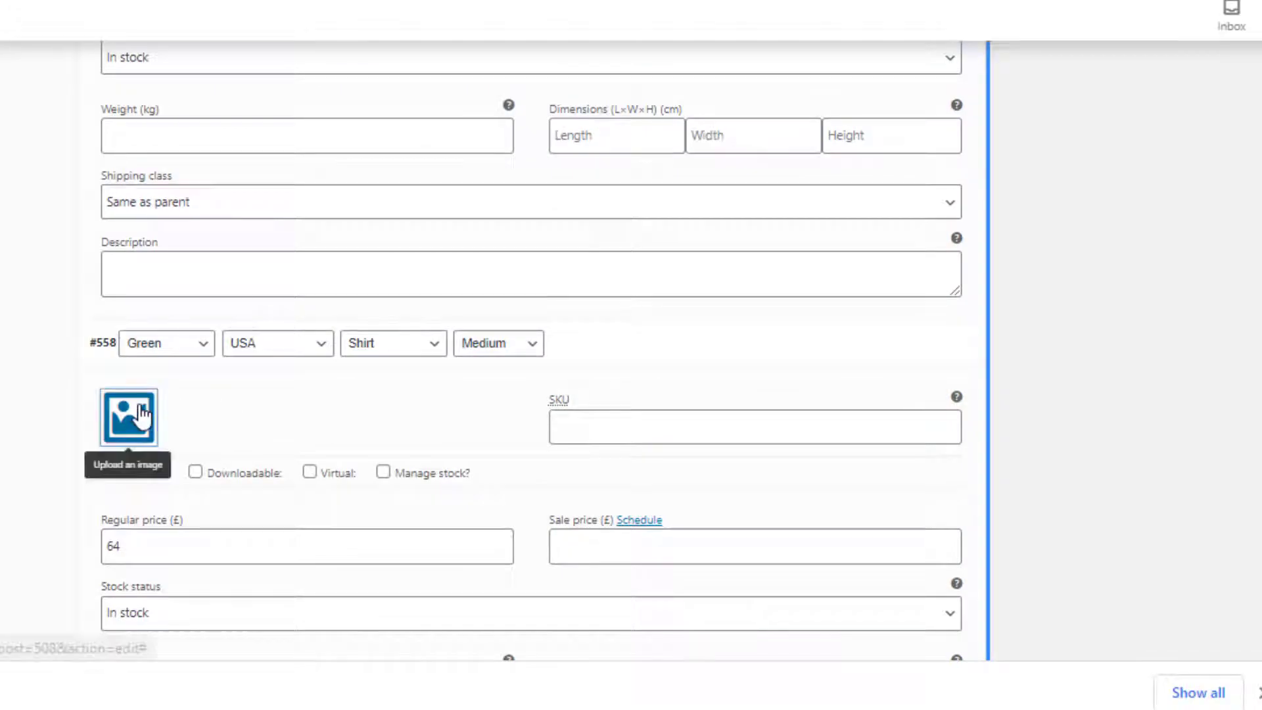
pyautogui.click(129, 417)
pyautogui.click(122, 196)
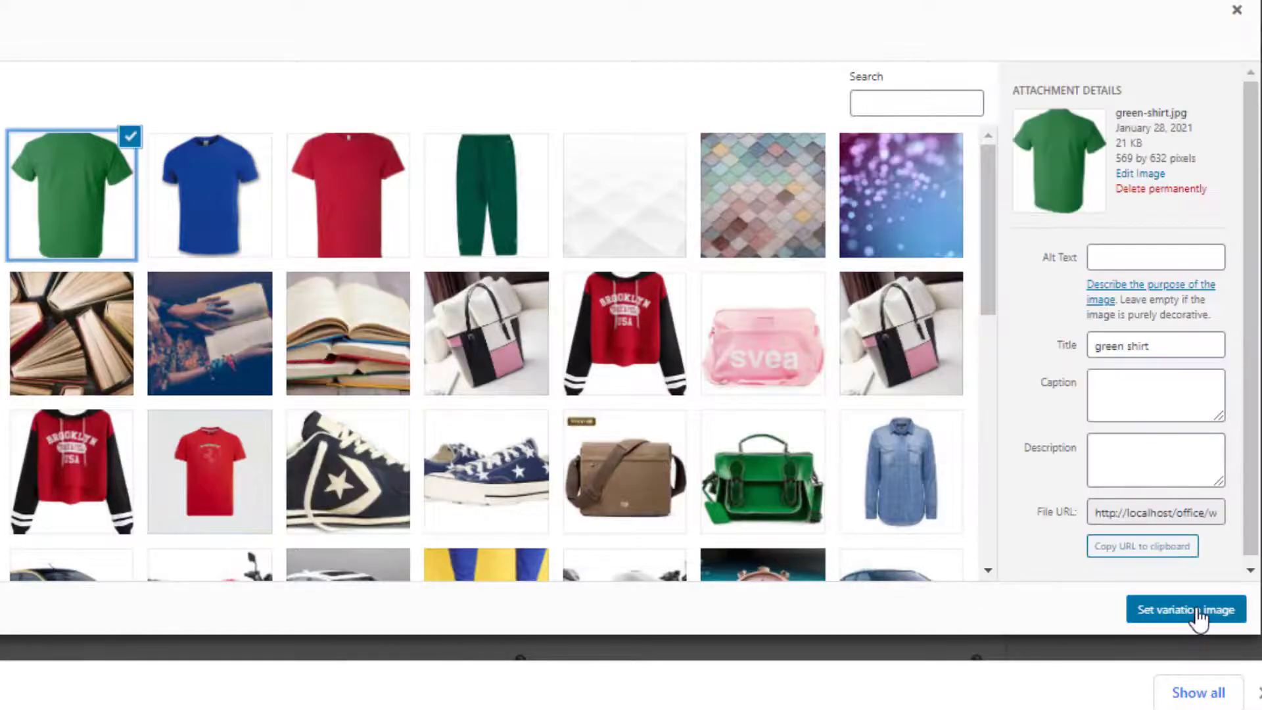
pyautogui.click(1135, 612)
pyautogui.click(140, 565)
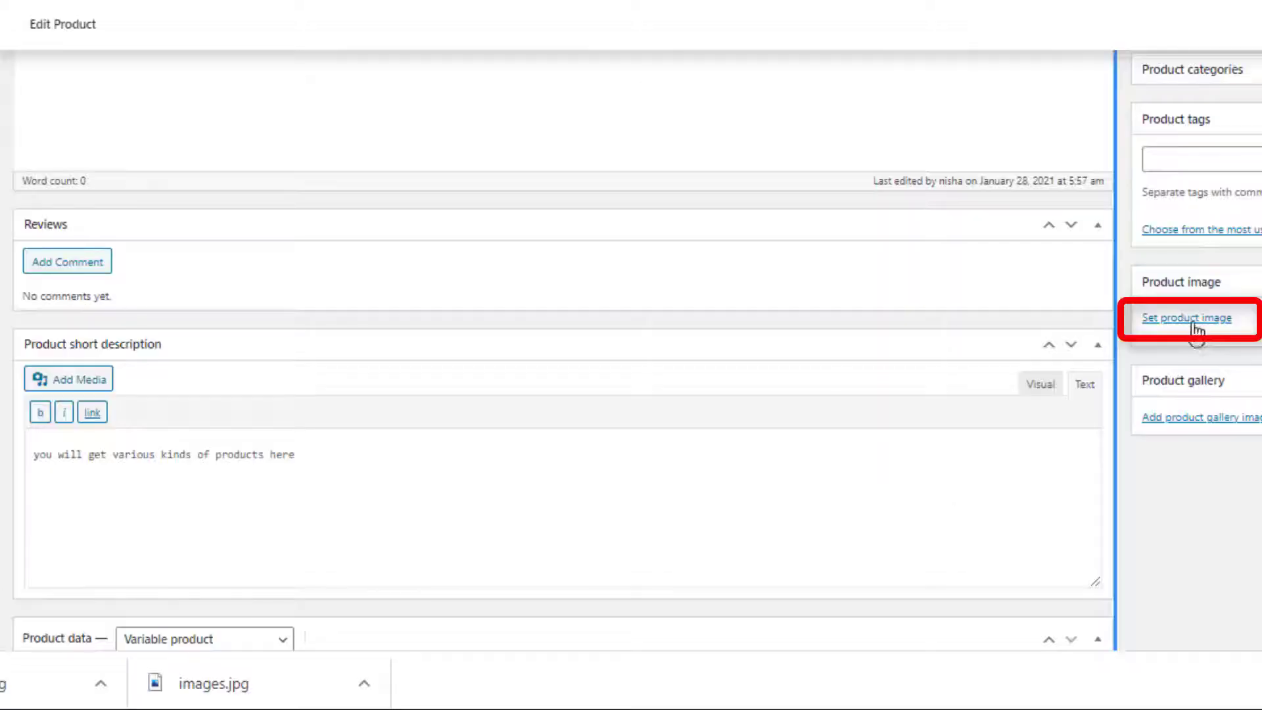
# Step: Set the outfit flat-lay photo as the product image
pyautogui.click(1192, 319)
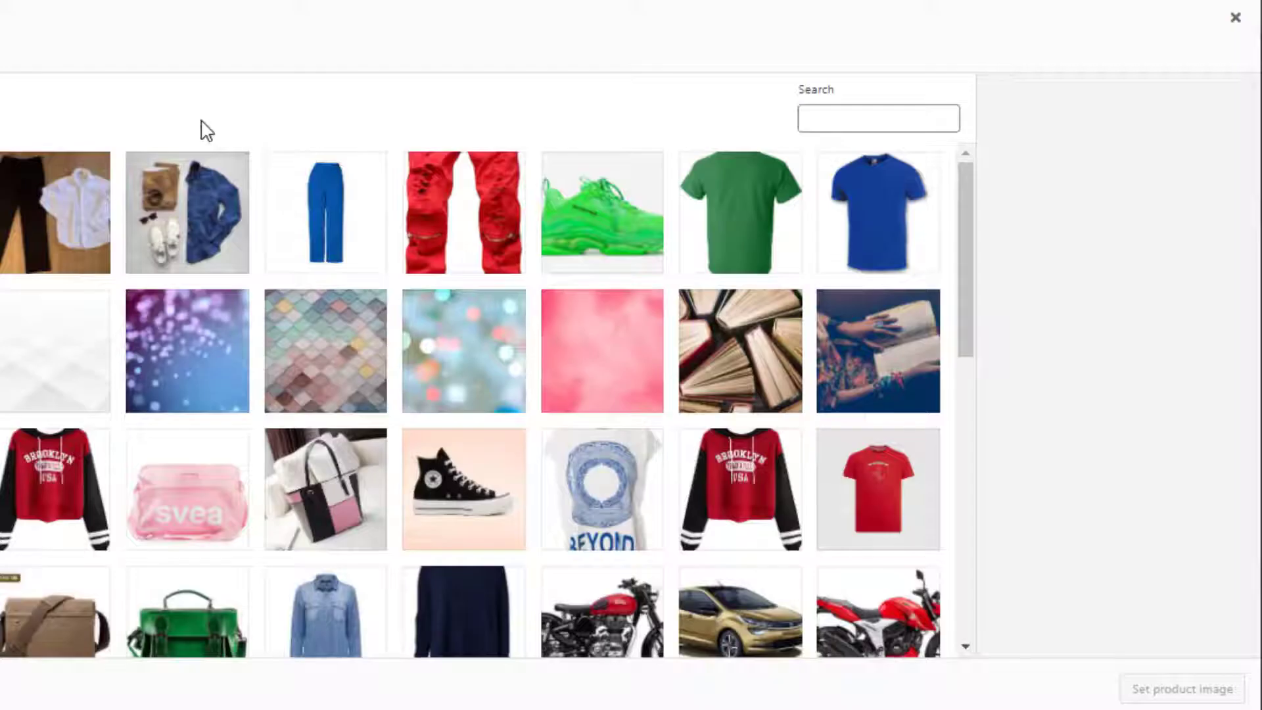
pyautogui.click(217, 237)
pyautogui.click(1181, 684)
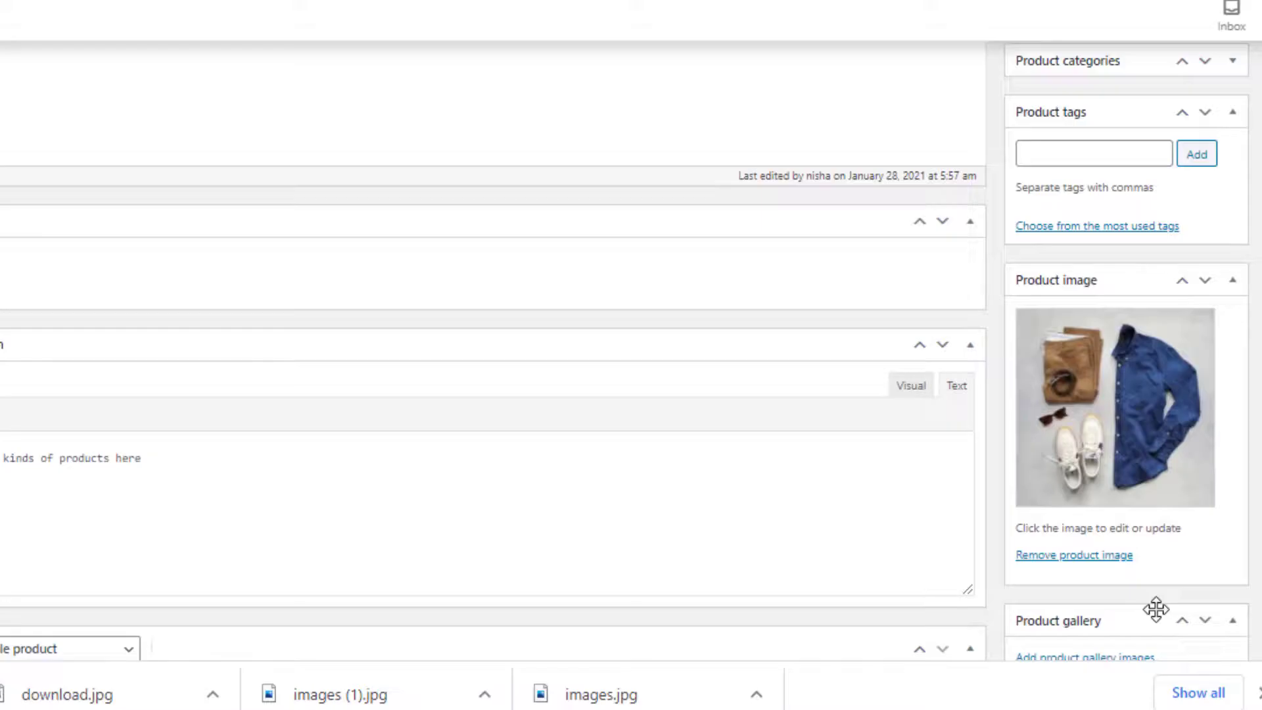
# Step: Publish the Variable Product and open its public product page
pyautogui.scroll(3, 1155, 606)
pyautogui.click(1213, 177)
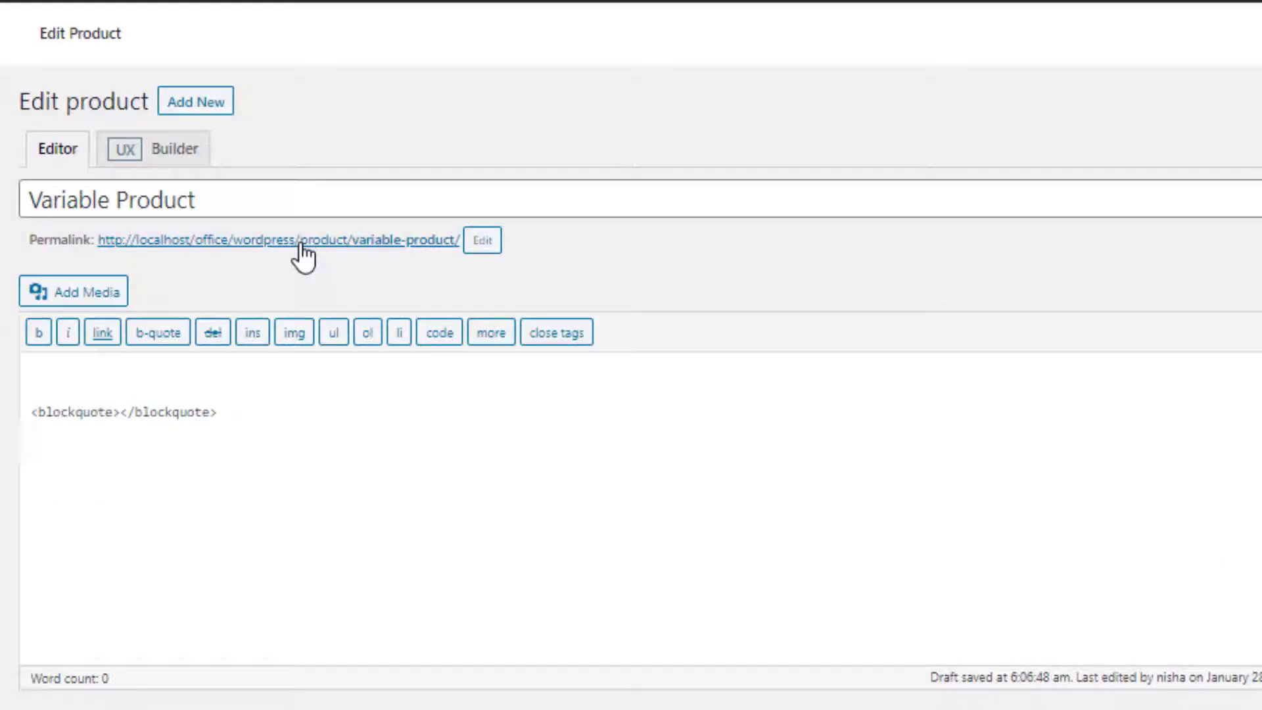
pyautogui.click(299, 242)
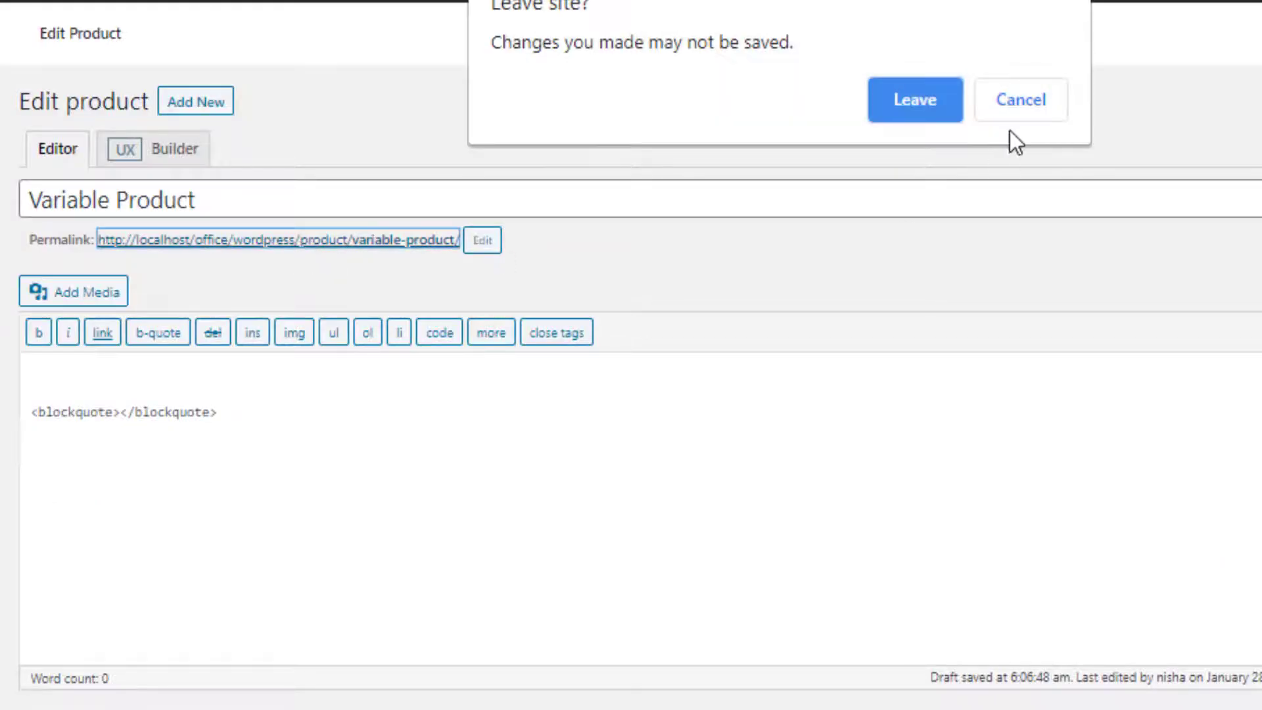
pyautogui.click(1019, 100)
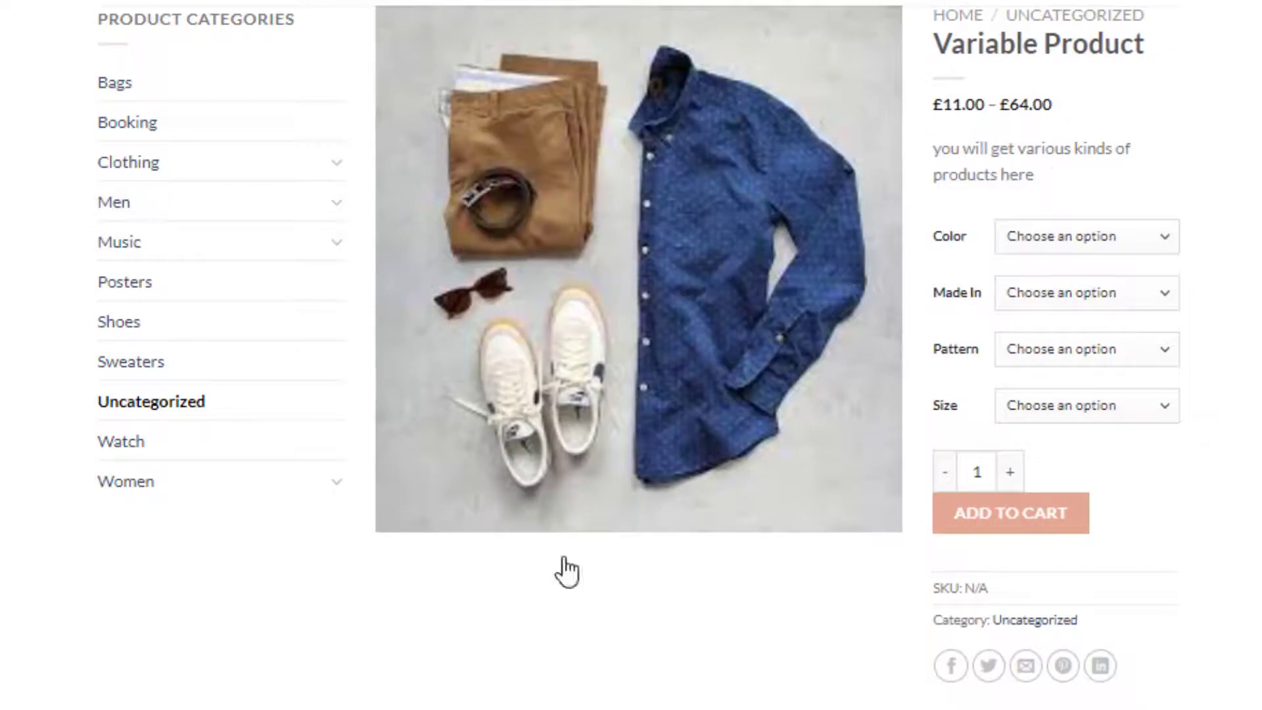
# Step: Select Blue, Bangladesh, Shirt and Large, then change Color to Green
pyautogui.click(1167, 238)
pyautogui.click(1144, 272)
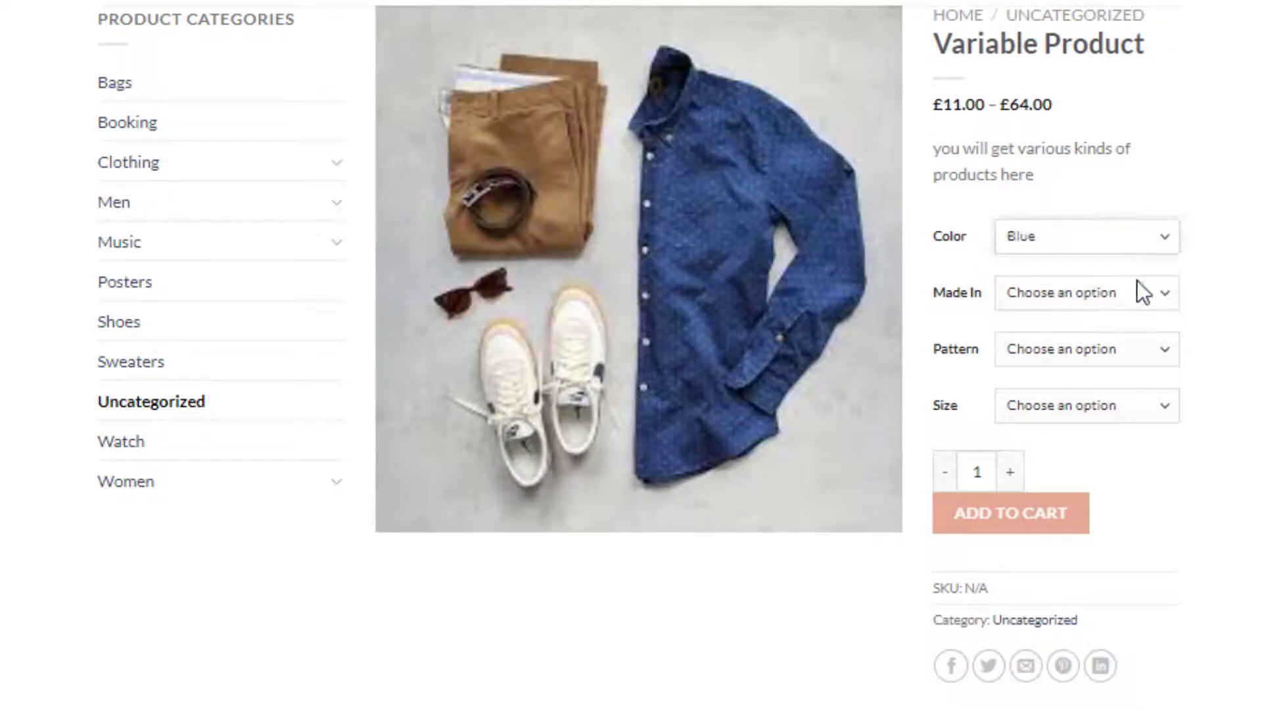
pyautogui.click(1138, 289)
pyautogui.click(1130, 340)
pyautogui.click(1127, 352)
pyautogui.click(1121, 413)
pyautogui.click(1116, 405)
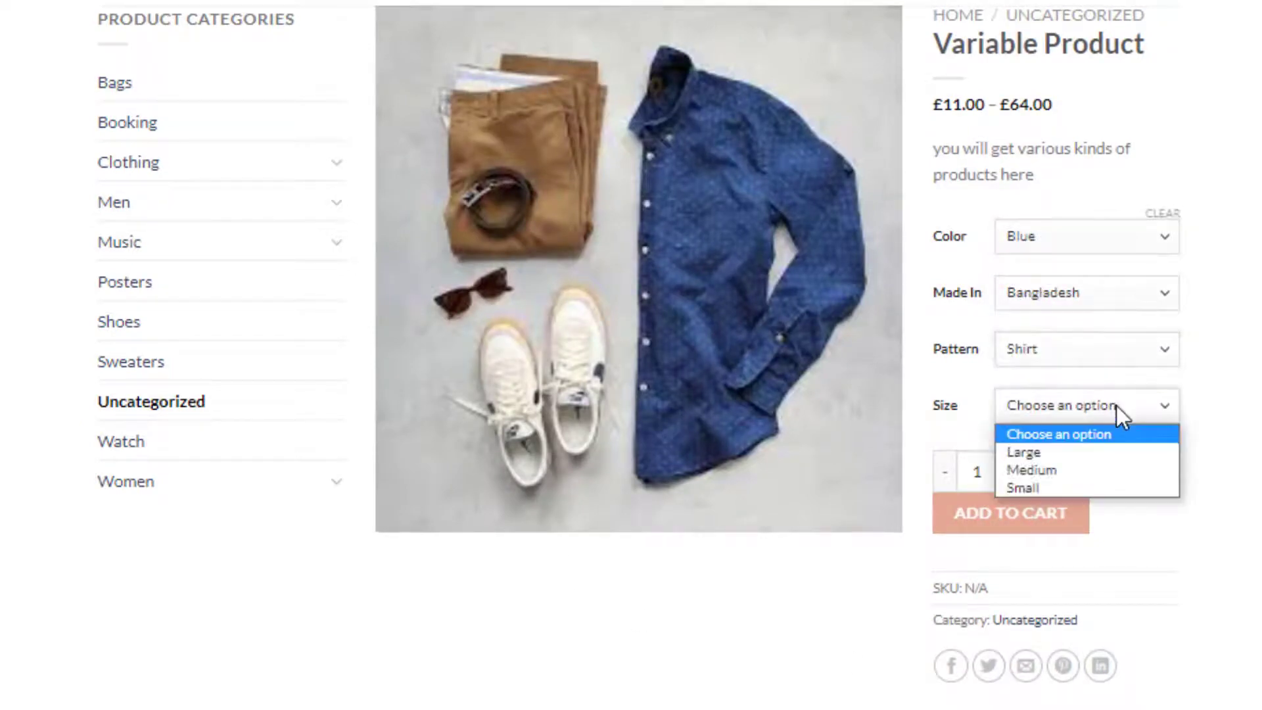
pyautogui.click(1113, 450)
pyautogui.click(1018, 242)
pyautogui.click(1023, 298)
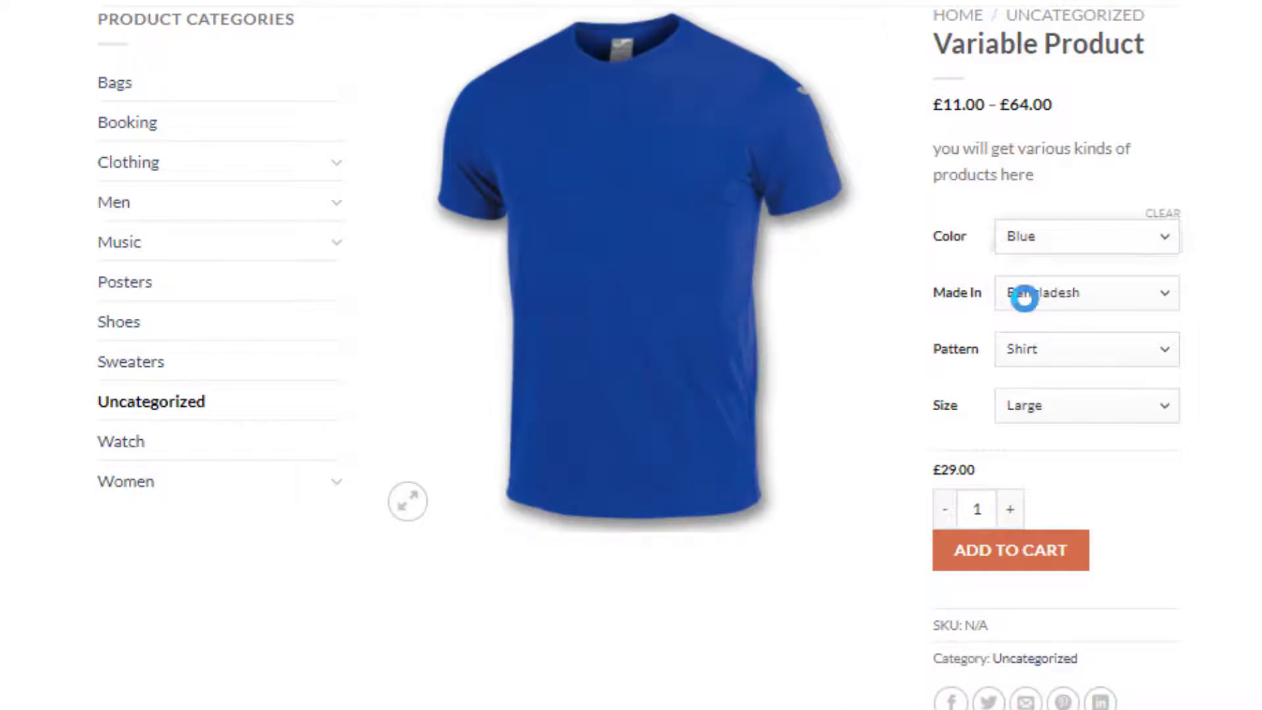
# Step: Recheck each dropdown, keeping Green, Bangladesh, Shirt and Large selected
pyautogui.click(1165, 243)
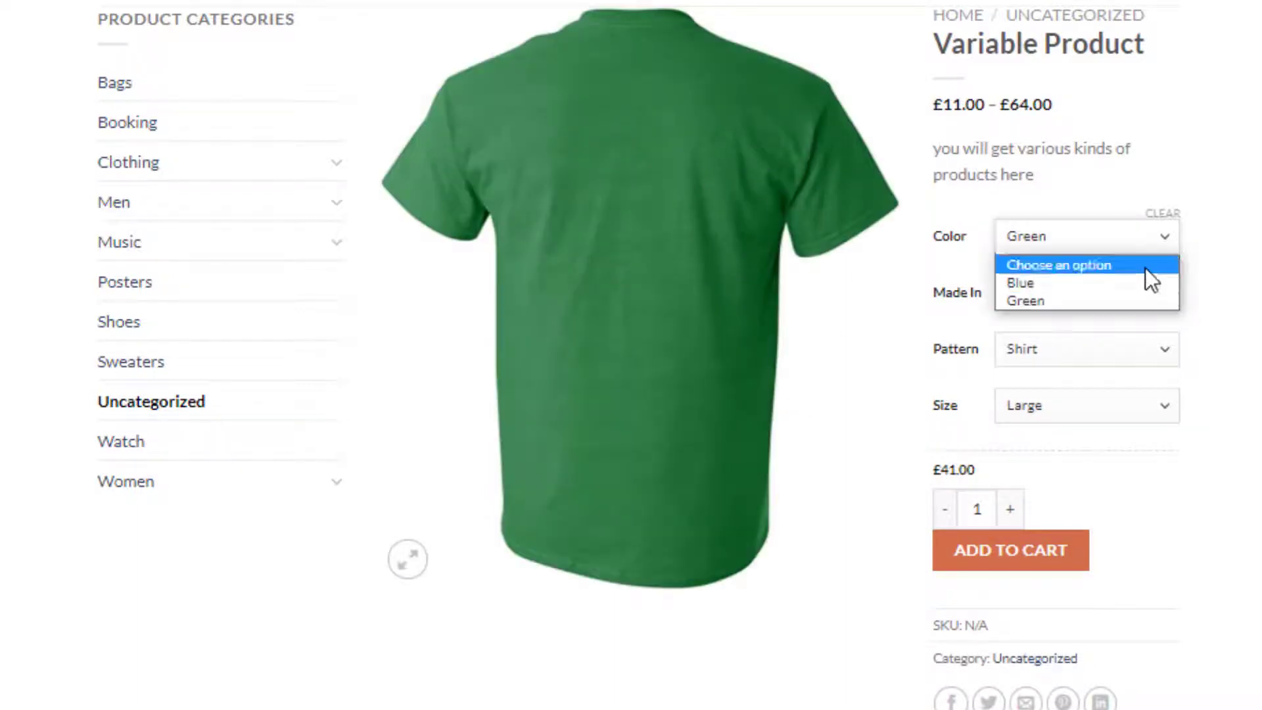
pyautogui.click(1142, 297)
pyautogui.click(1161, 297)
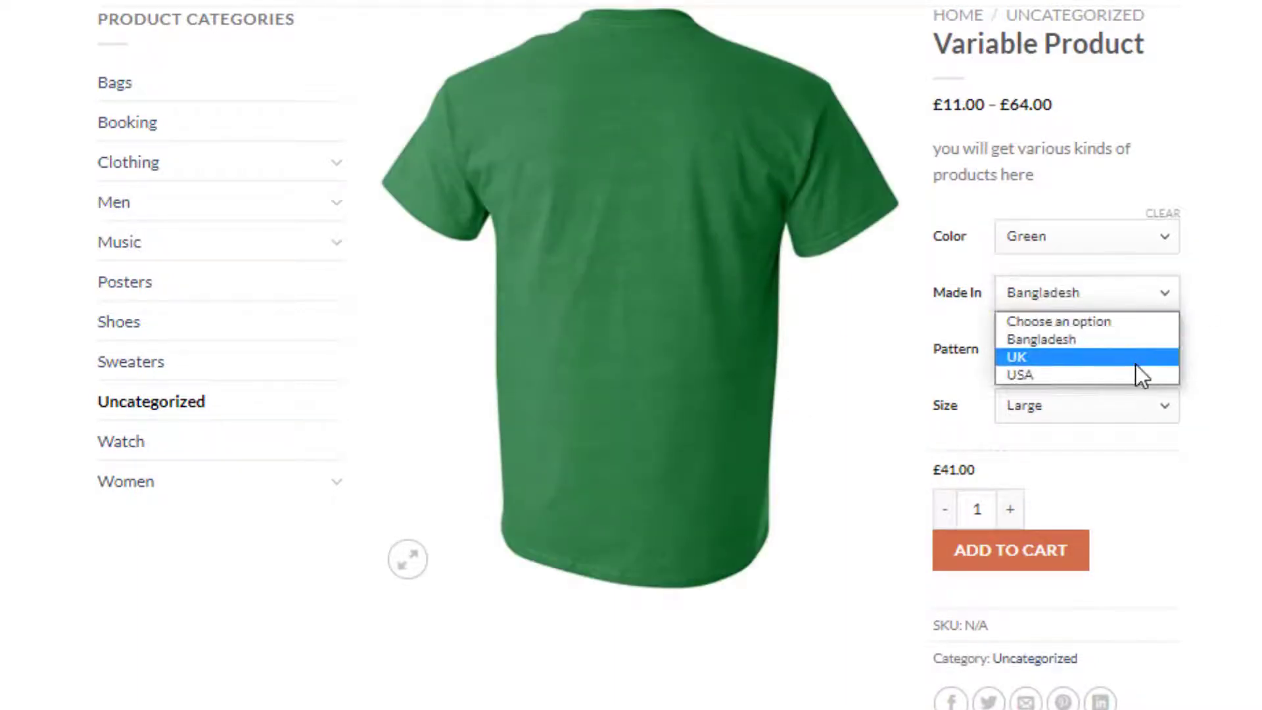
pyautogui.click(1189, 356)
pyautogui.click(1163, 351)
pyautogui.click(1194, 434)
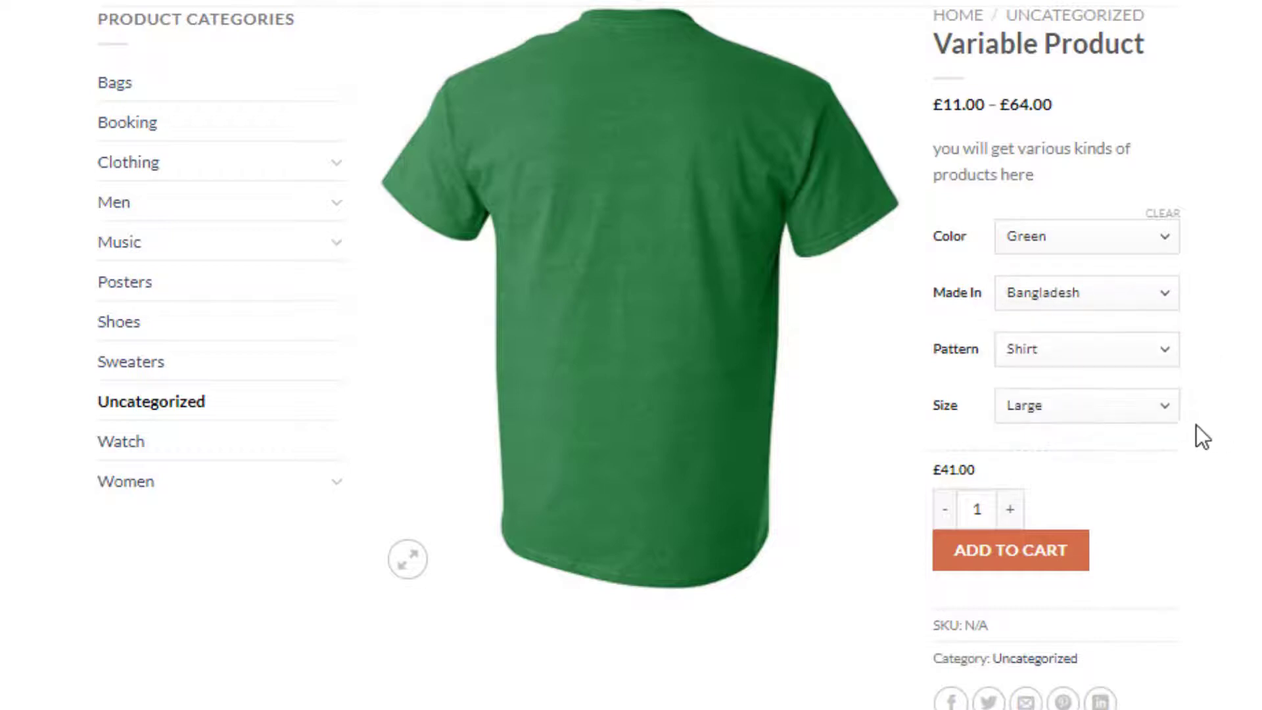
pyautogui.click(1124, 411)
pyautogui.press('Escape')
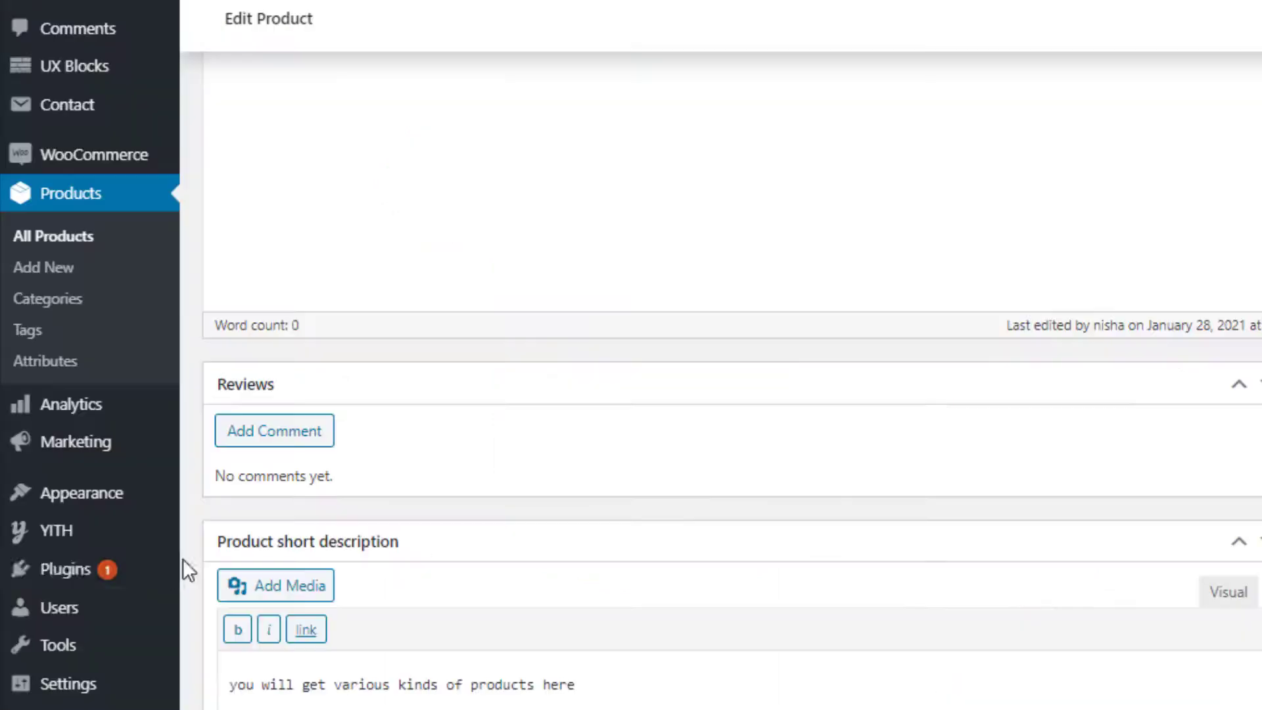
# Step: Search 'variation swatches for woocommerce', then install and activate Variation Swatches for WooCommerce
pyautogui.moveTo(156, 566)
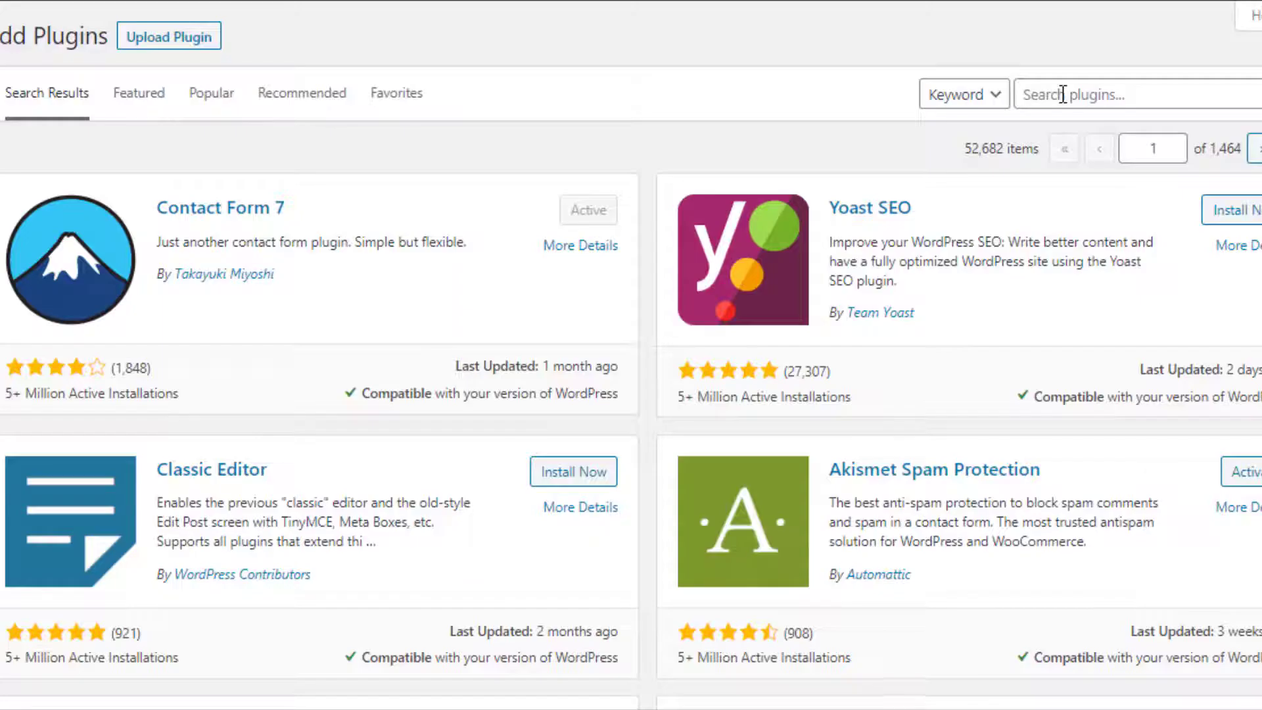
pyautogui.write('variation swatches for woocommerce')
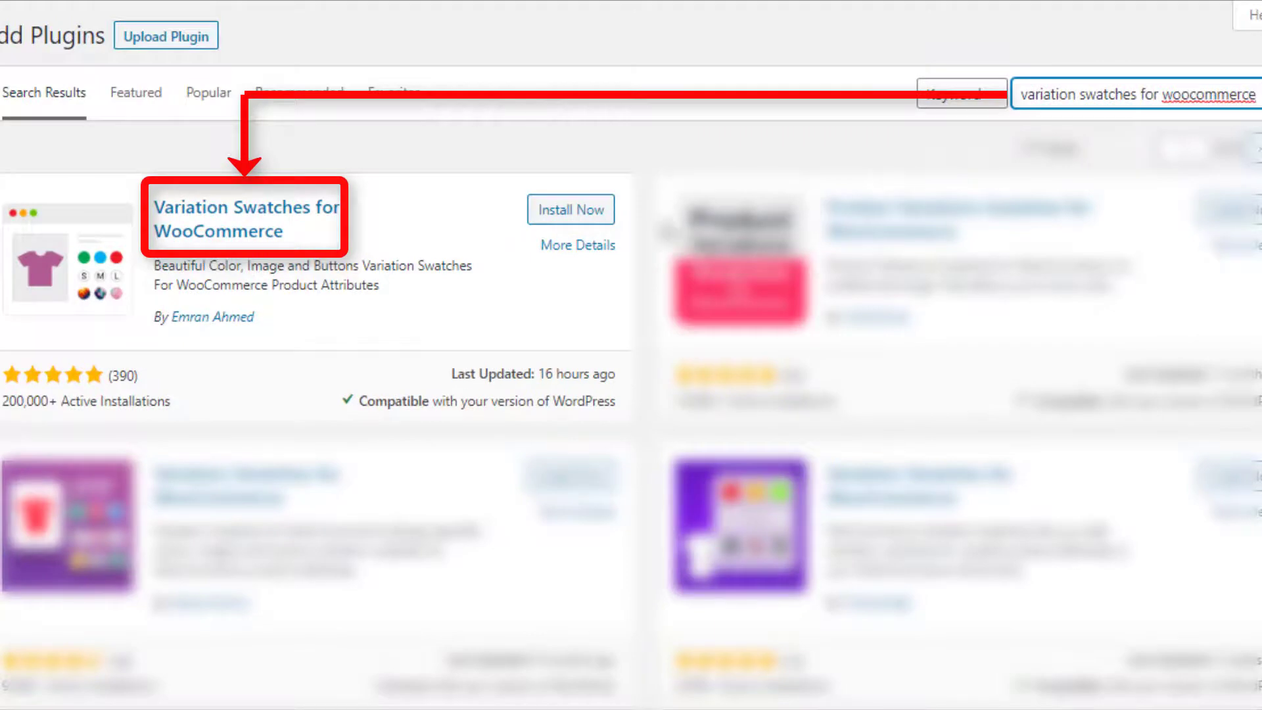
pyautogui.click(643, 201)
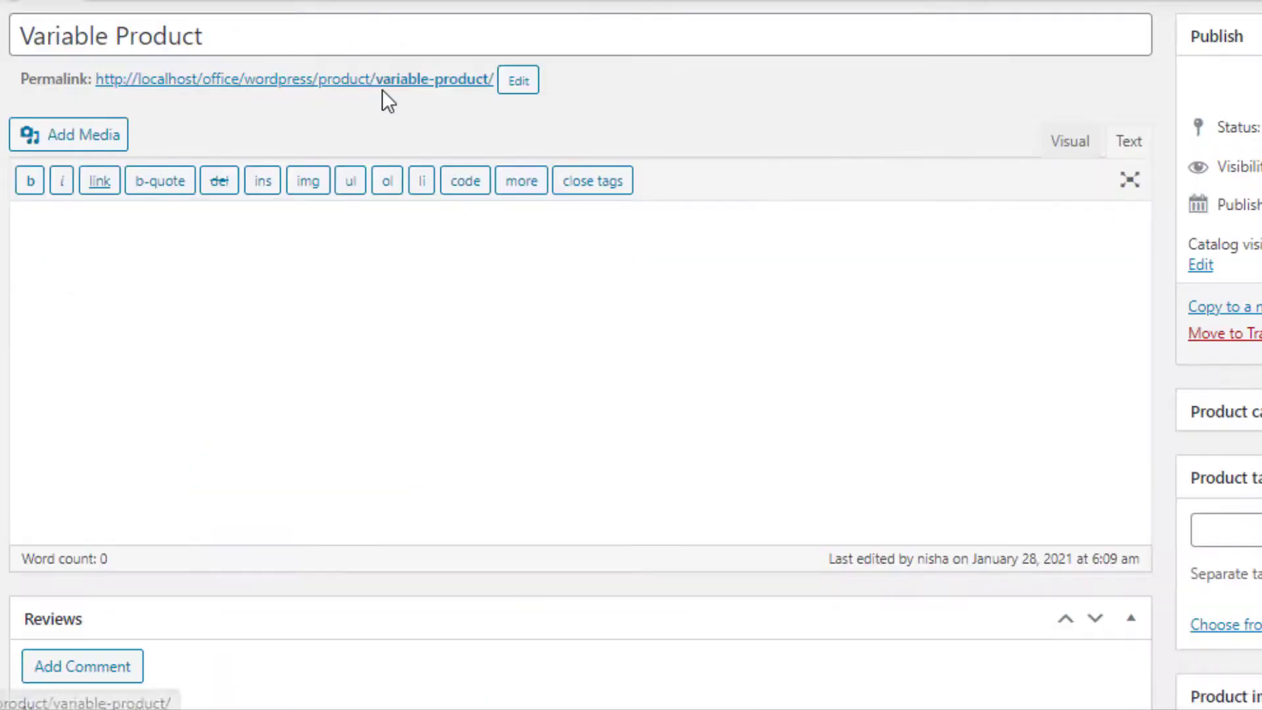
pyautogui.click(381, 83)
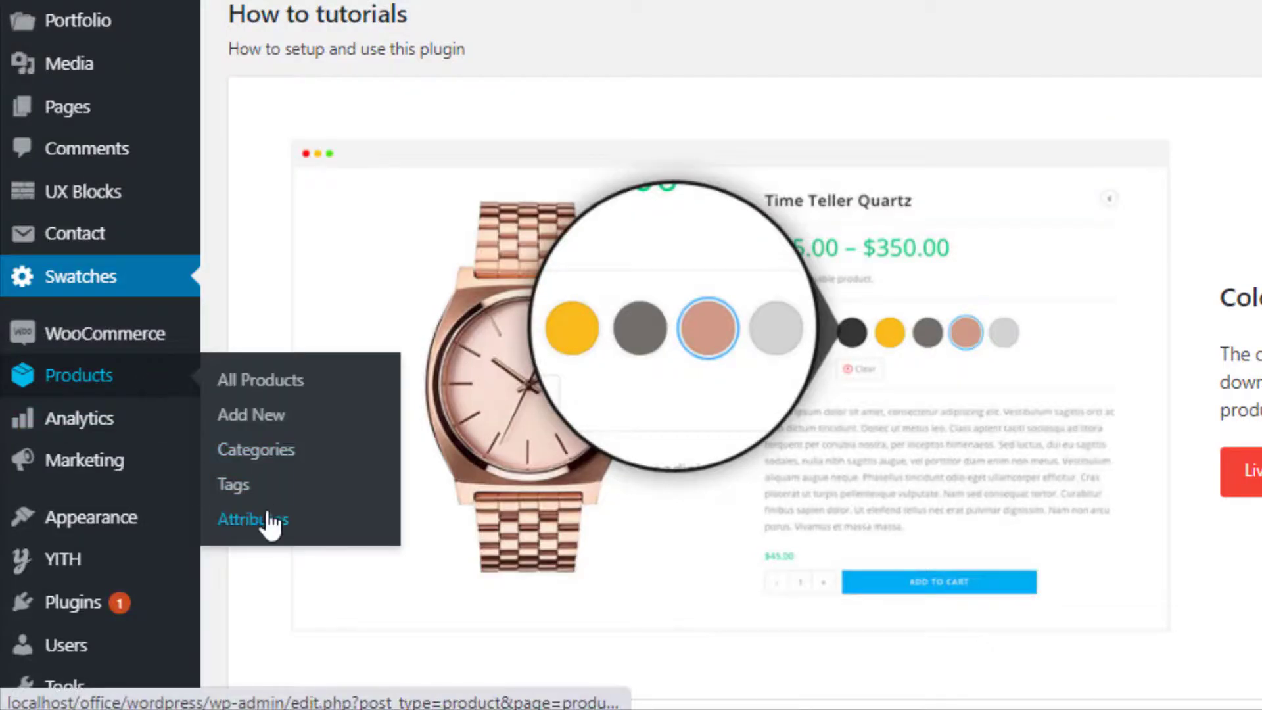
# Step: Change the Color attribute's type to Color and update it
pyautogui.click(271, 521)
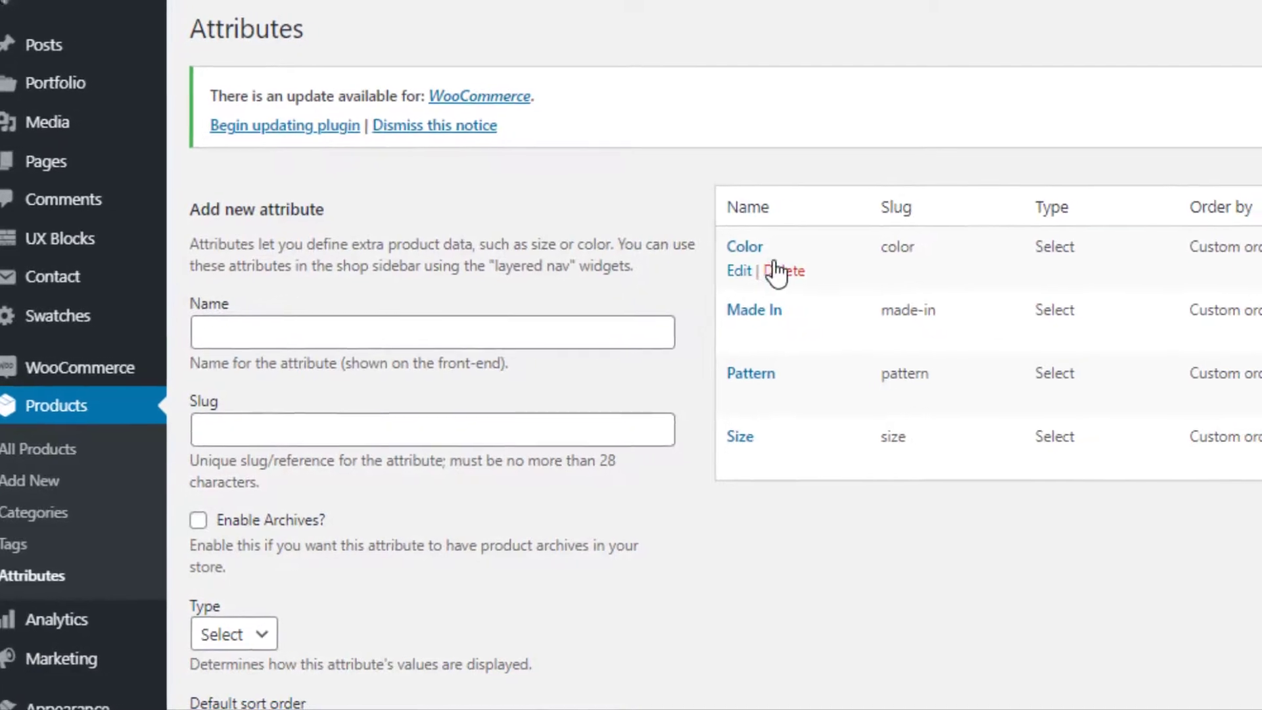
pyautogui.click(554, 304)
pyautogui.click(605, 498)
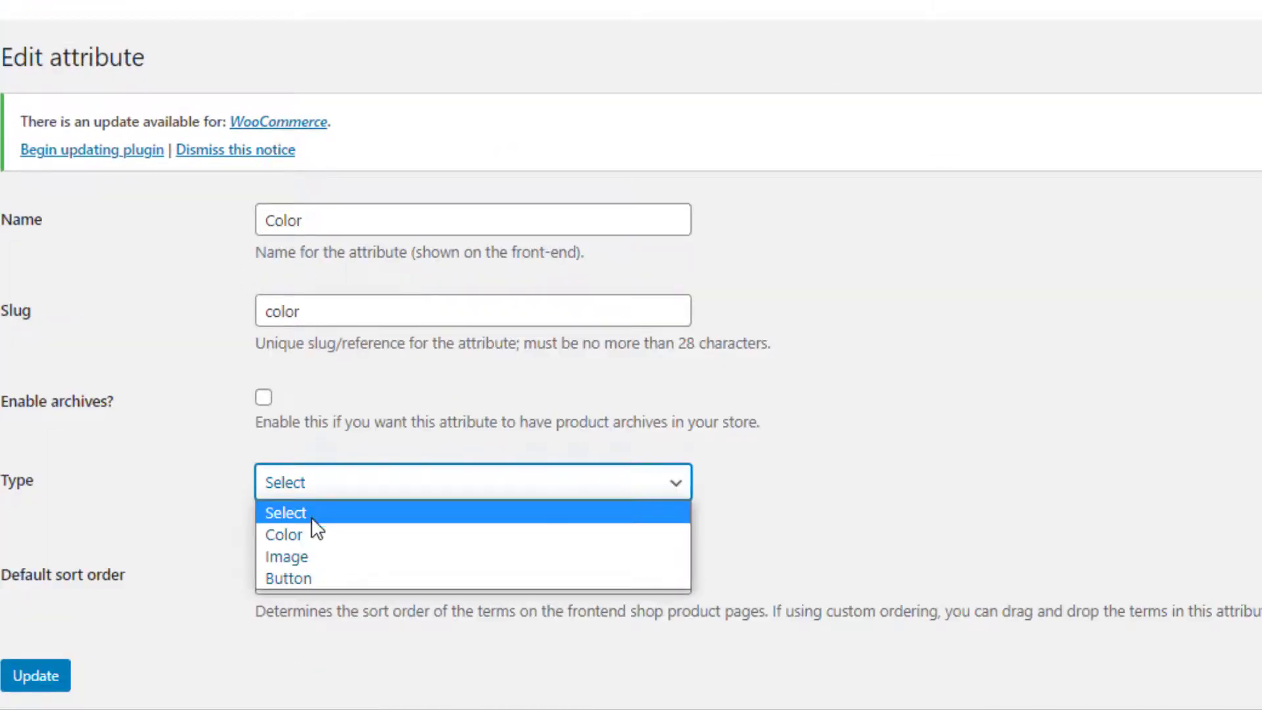
pyautogui.click(295, 530)
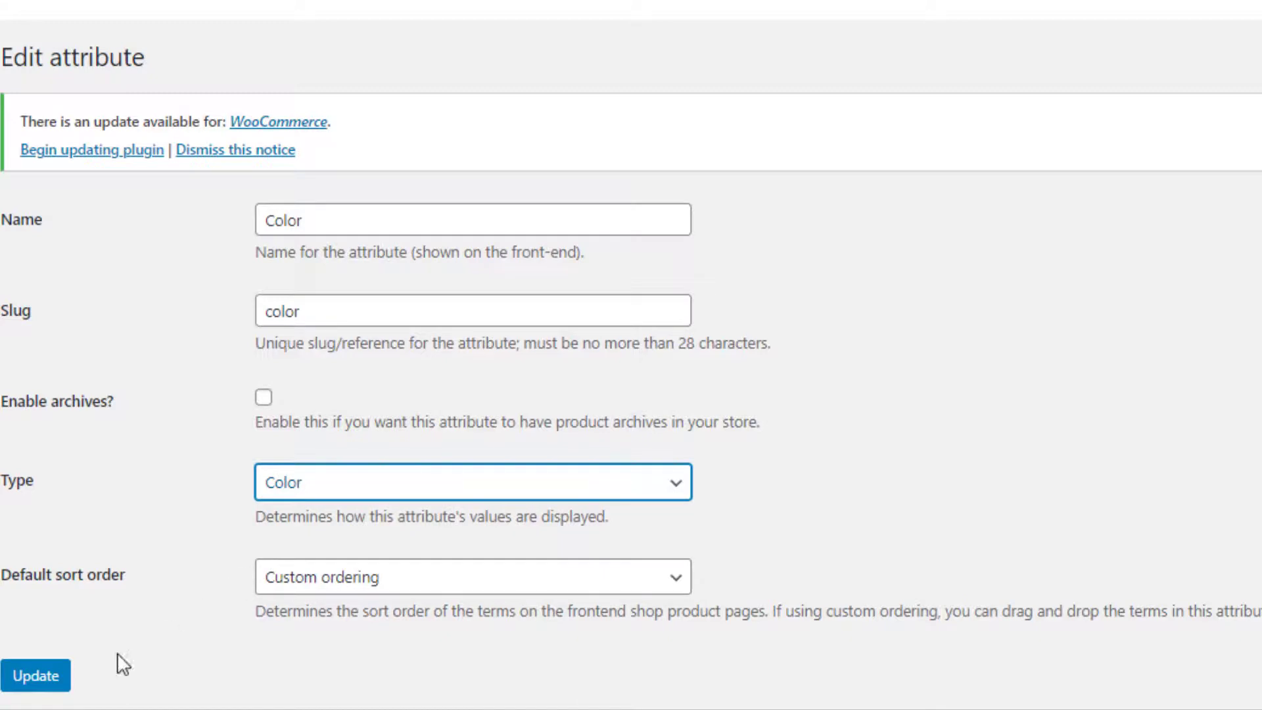
pyautogui.click(39, 678)
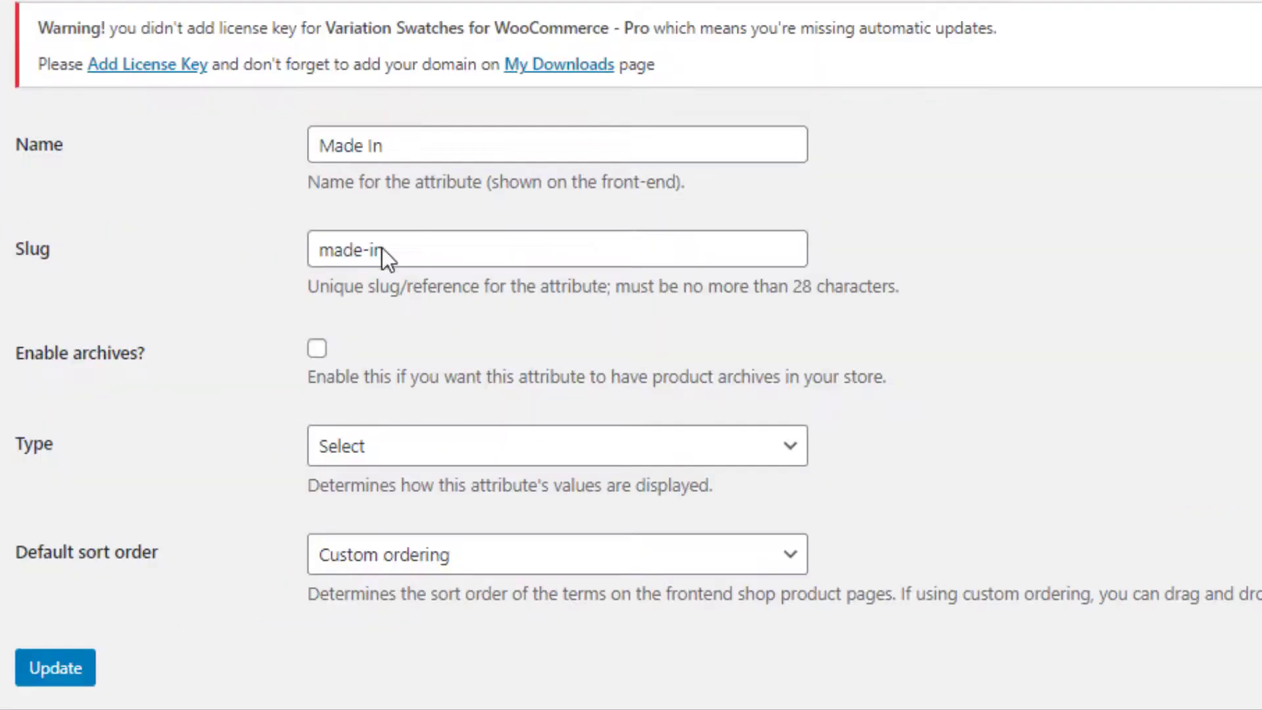
# Step: Set Made In to Radio, Pattern to Image and Size to Button
pyautogui.click(779, 454)
pyautogui.click(524, 591)
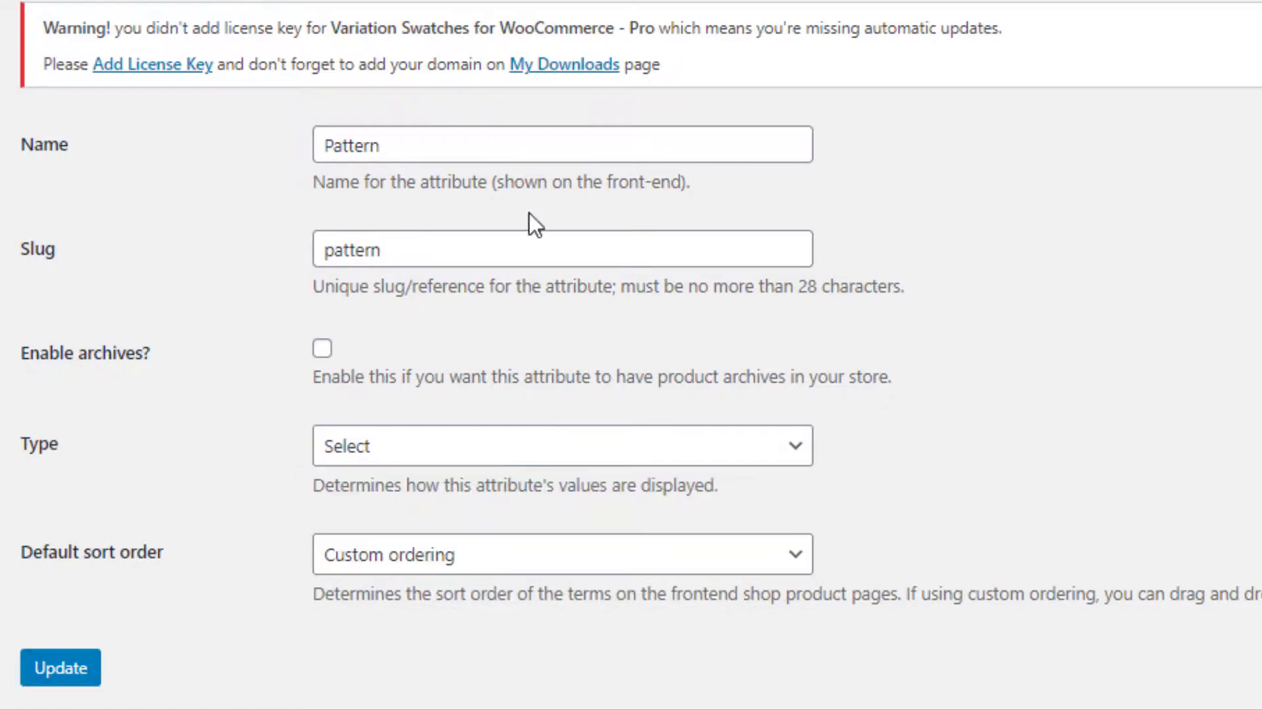
pyautogui.click(391, 446)
pyautogui.click(390, 535)
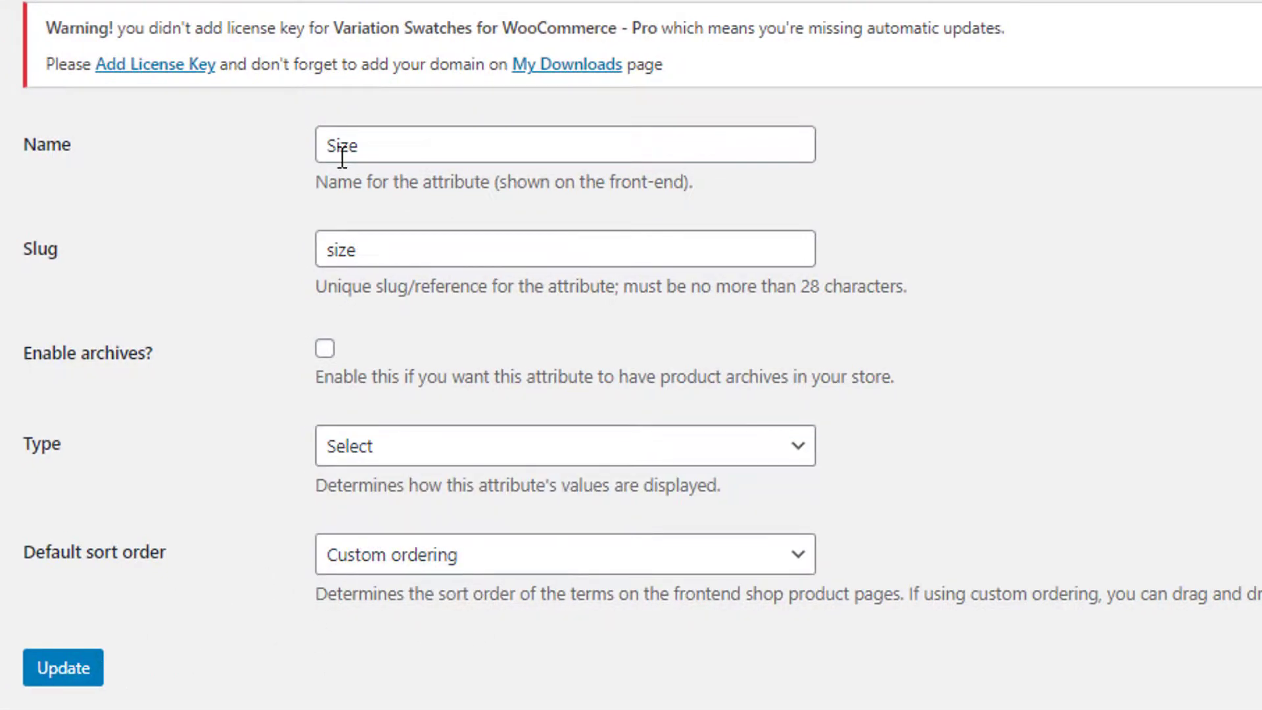
pyautogui.click(394, 447)
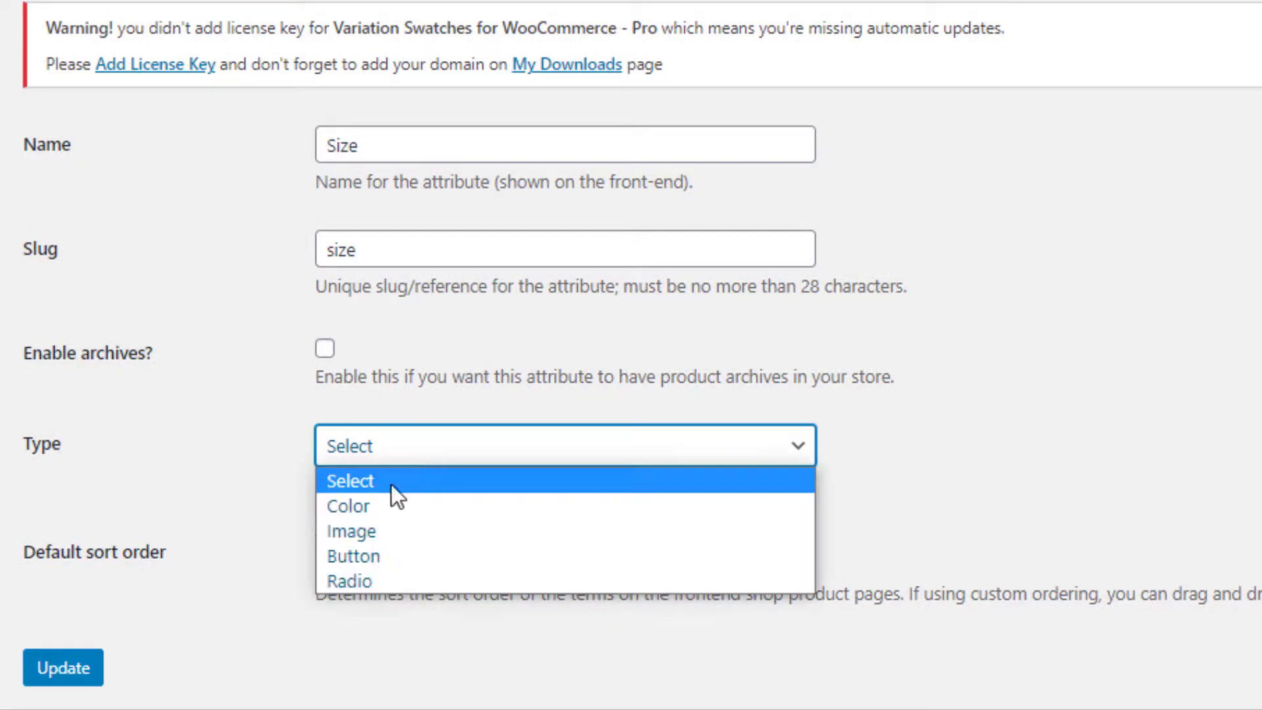
pyautogui.click(369, 554)
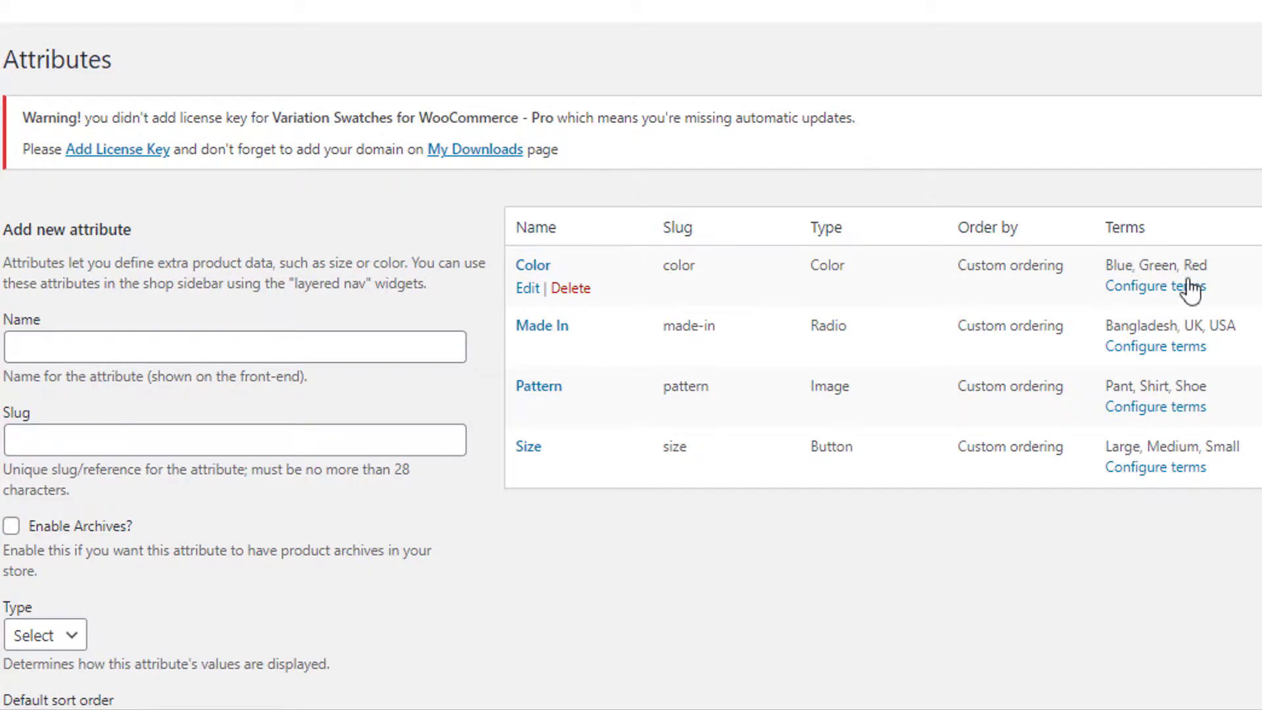
# Step: Give the Color terms Blue, Green and Red blue, green and red swatch colours
pyautogui.click(1167, 292)
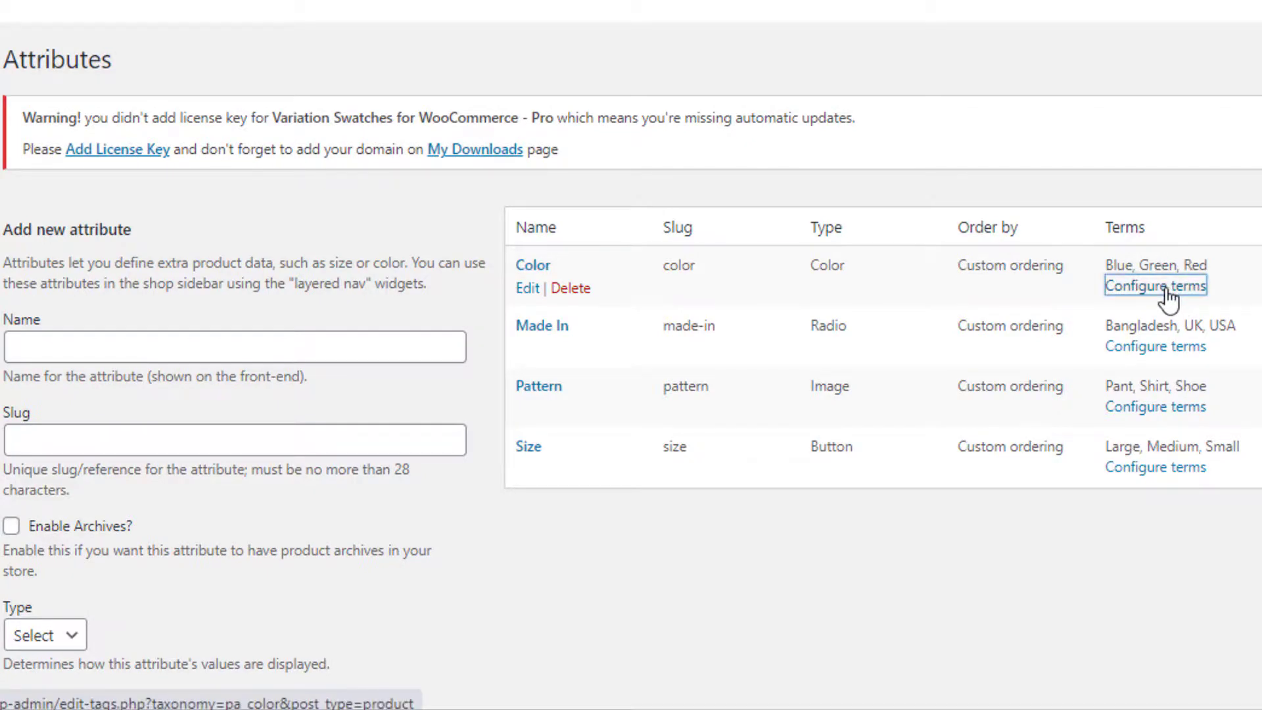
pyautogui.click(620, 450)
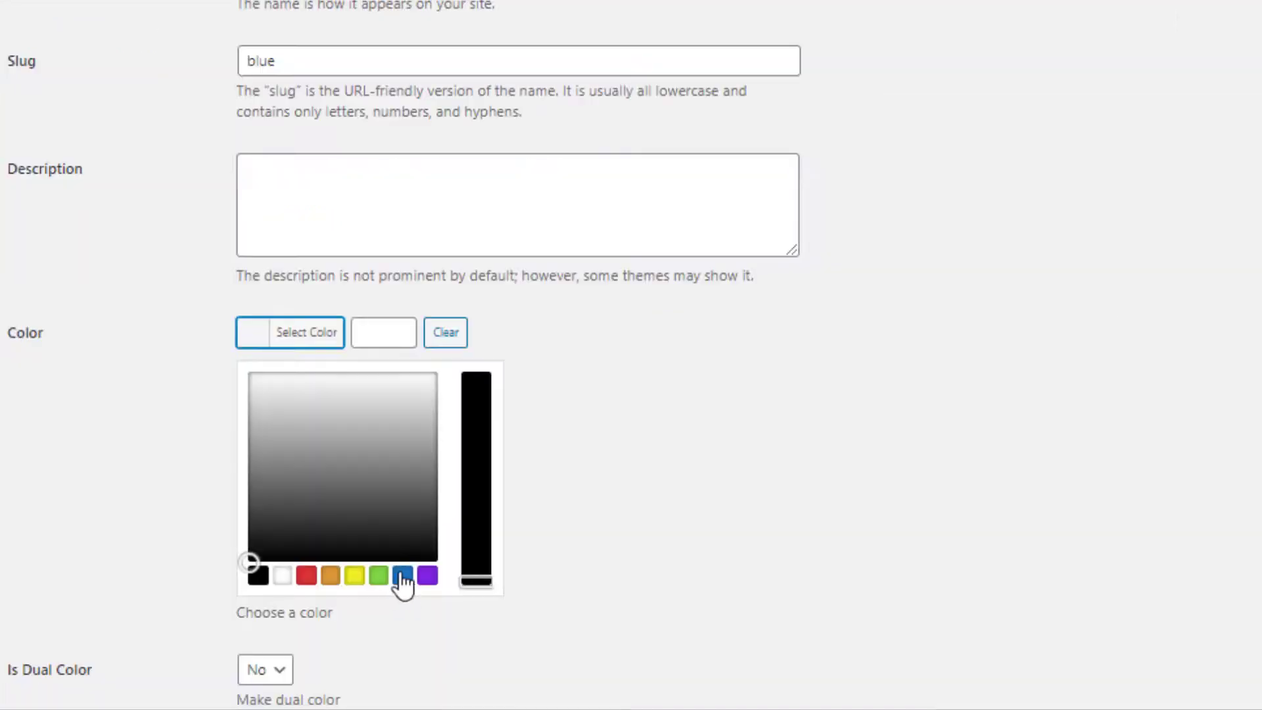
pyautogui.click(401, 577)
pyautogui.scroll(-2, 329, 628)
pyautogui.scroll(-3, 334, 639)
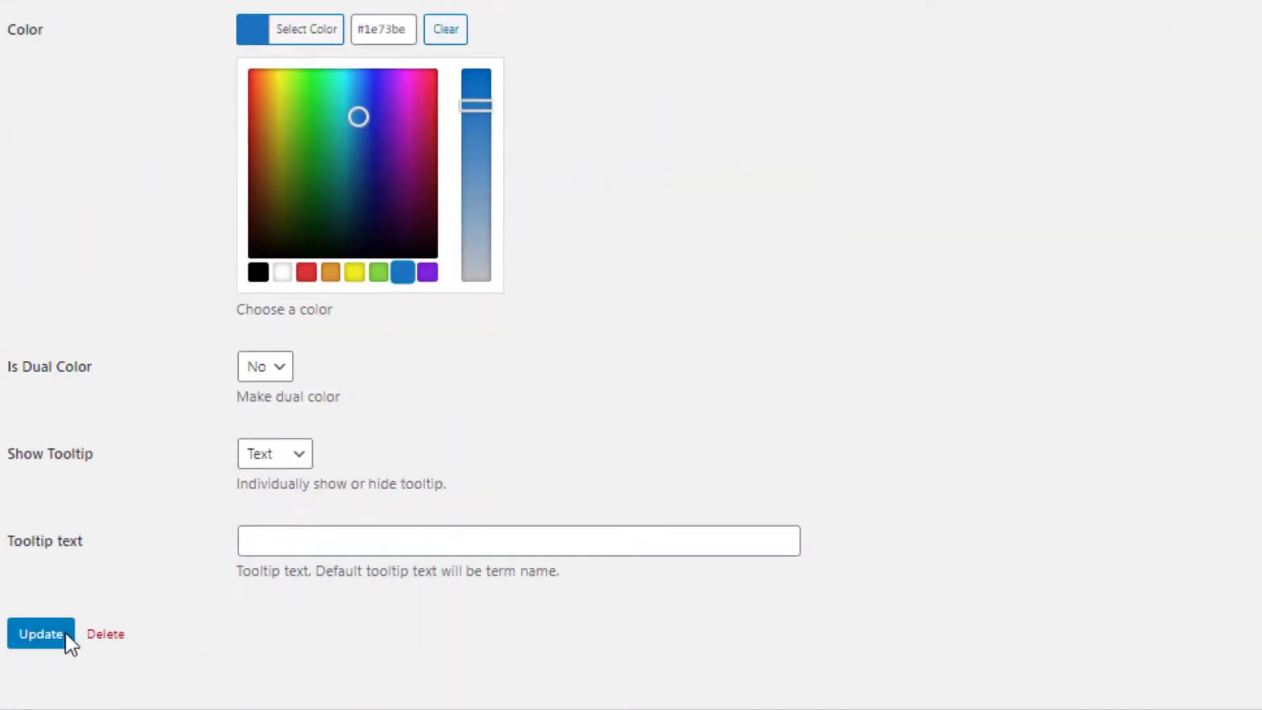
pyautogui.click(57, 631)
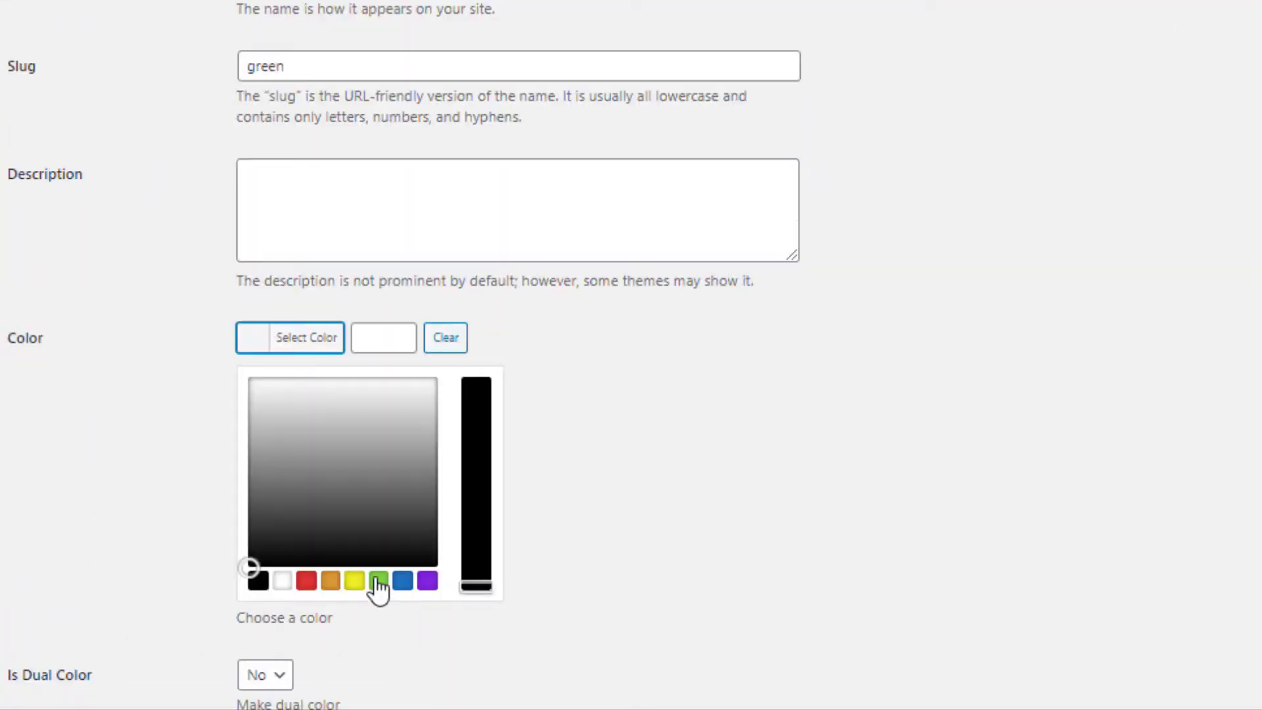
pyautogui.click(379, 580)
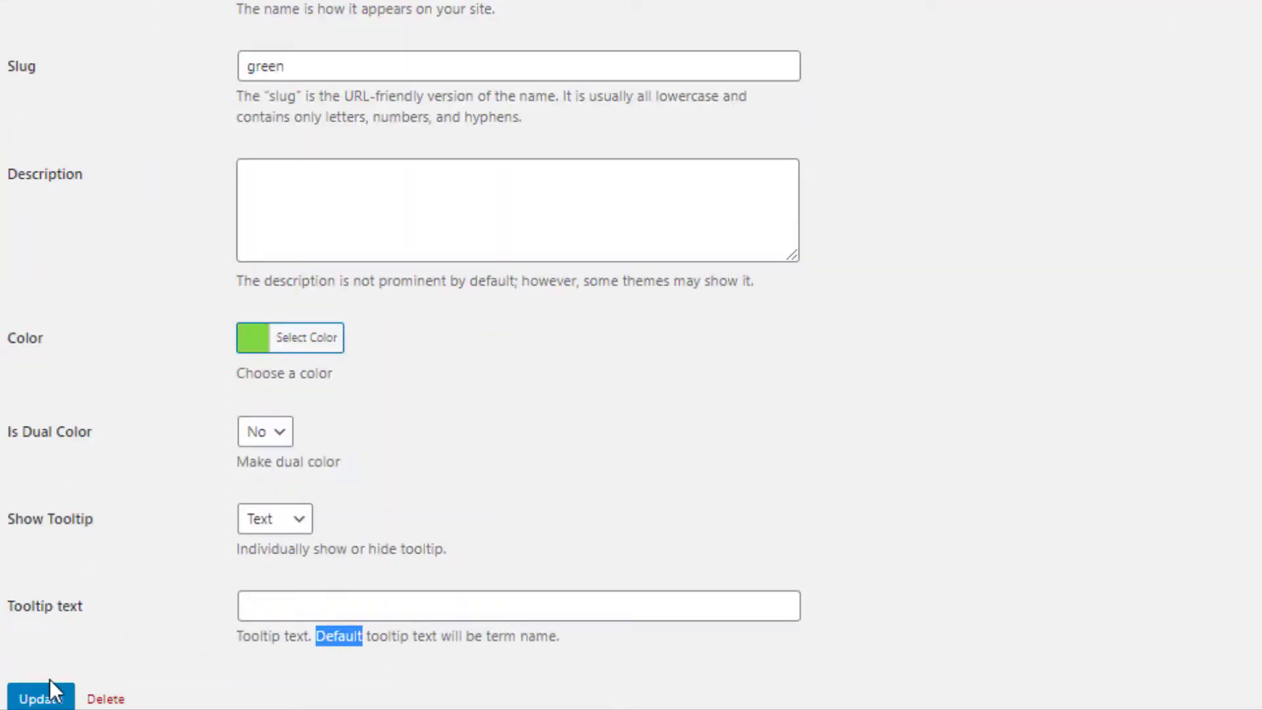
pyautogui.click(48, 690)
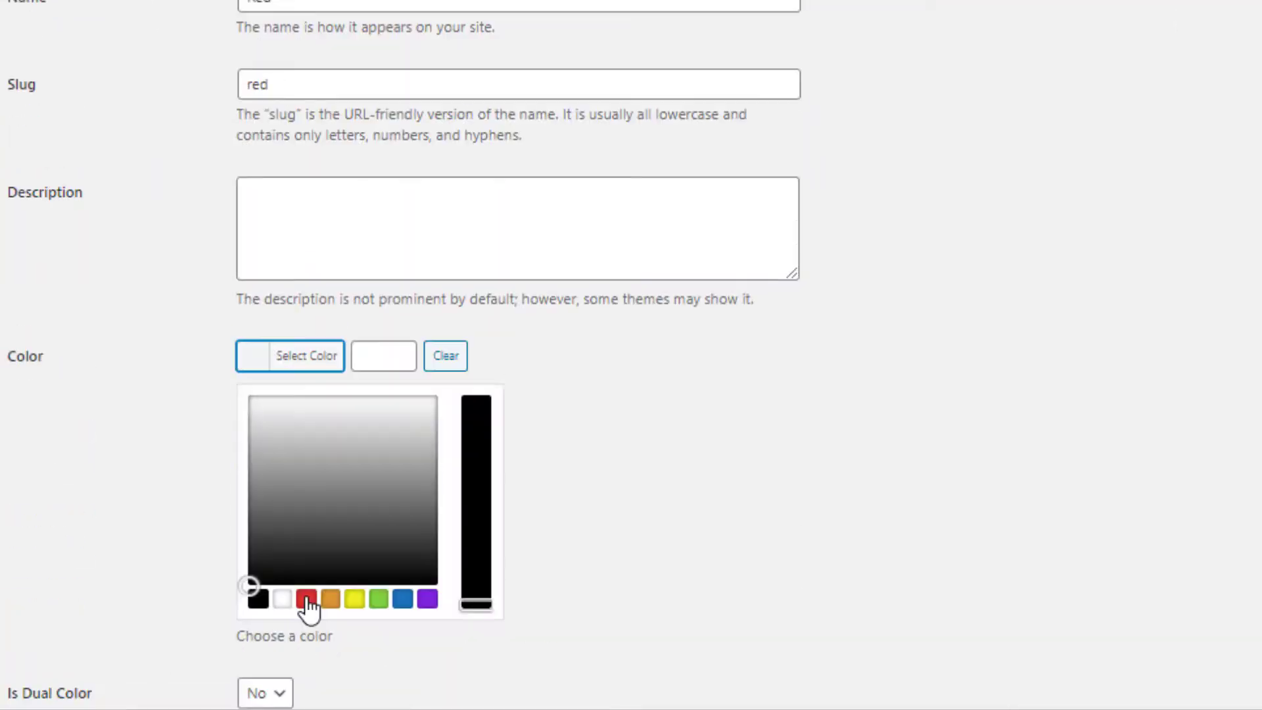
pyautogui.click(306, 598)
pyautogui.scroll(-2, 558, 588)
pyautogui.scroll(-3, 558, 588)
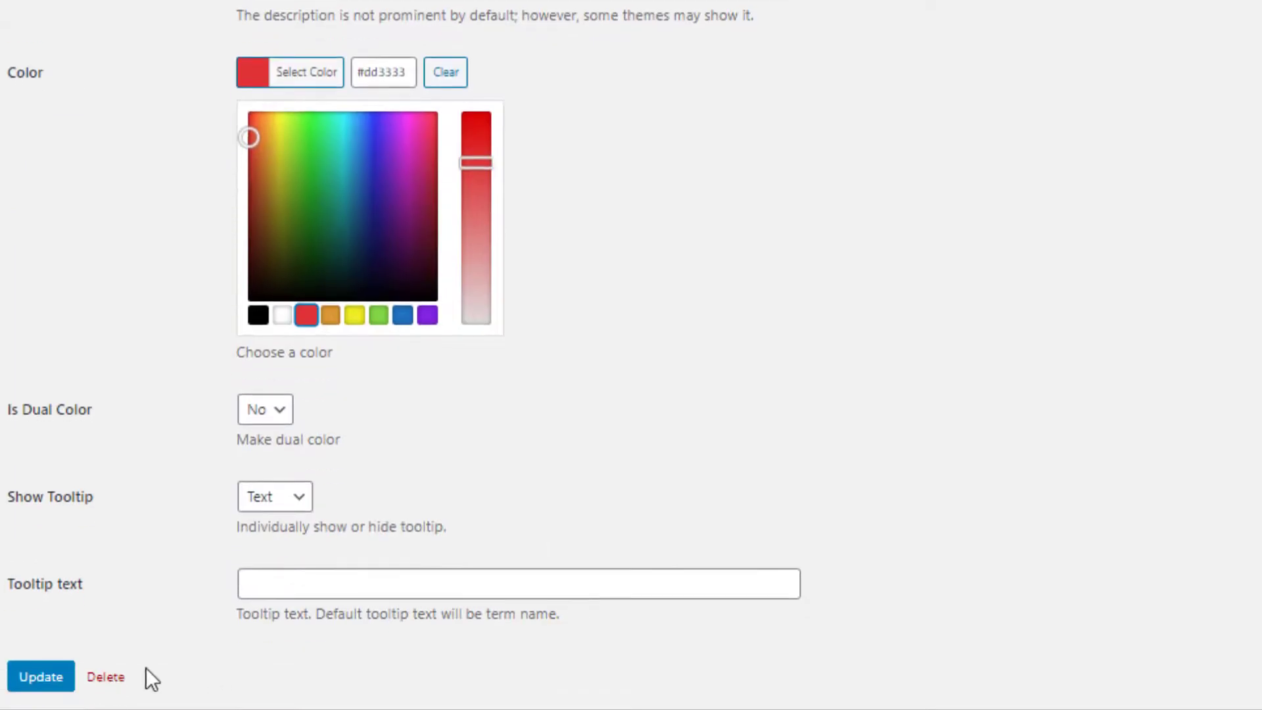
pyautogui.click(55, 674)
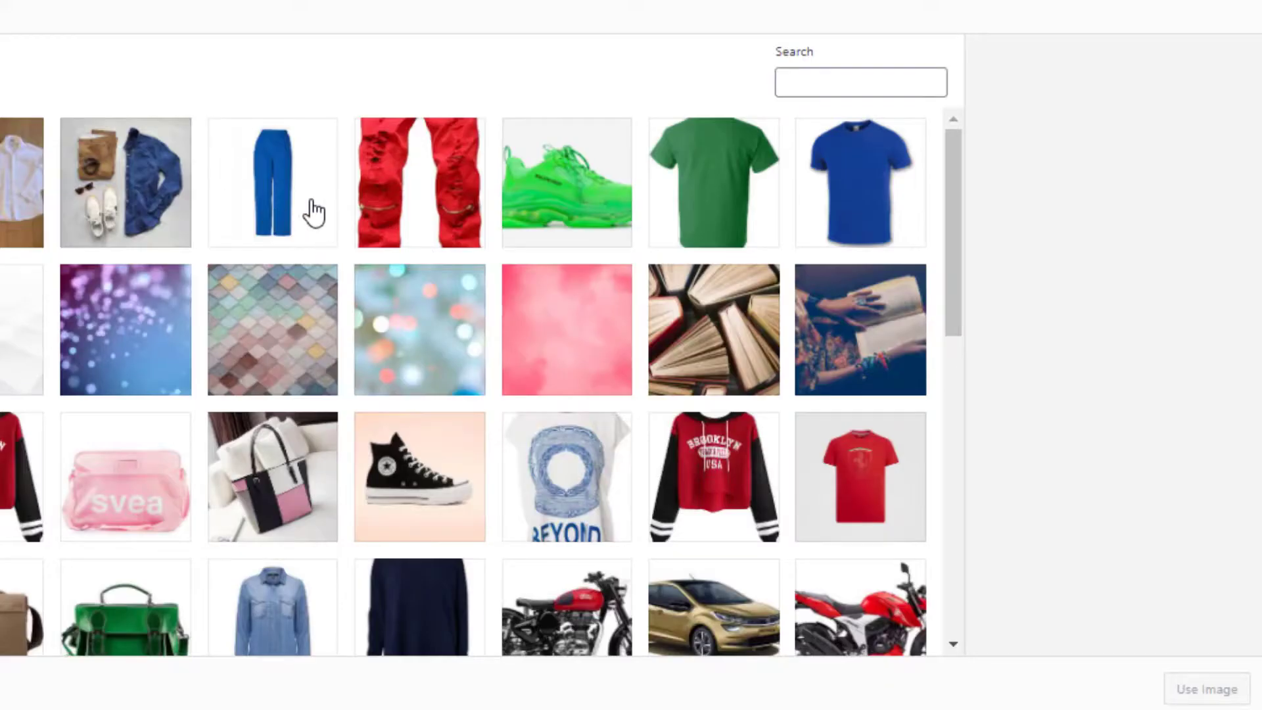
# Step: Attach trousers, shirt and shoes pictures to Pant, Shirt and Shoe, then view the product page
pyautogui.click(314, 212)
pyautogui.click(1208, 689)
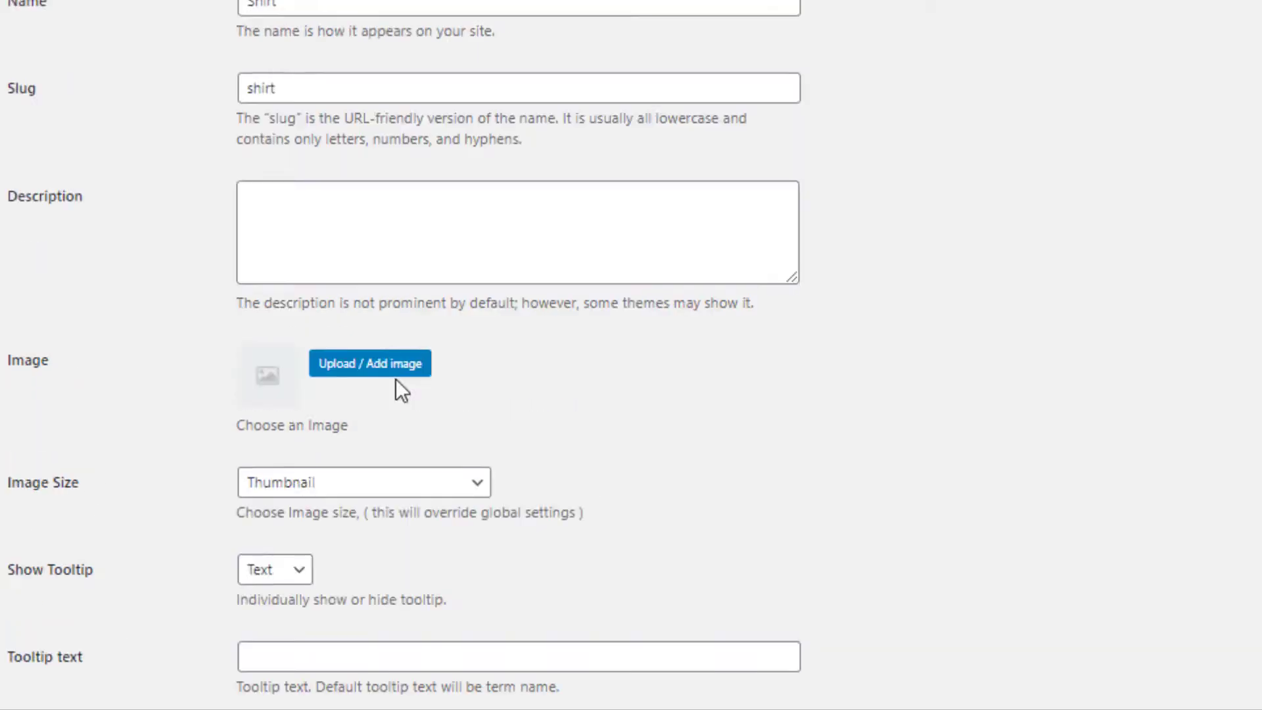
pyautogui.click(387, 373)
pyautogui.click(394, 175)
pyautogui.click(1157, 653)
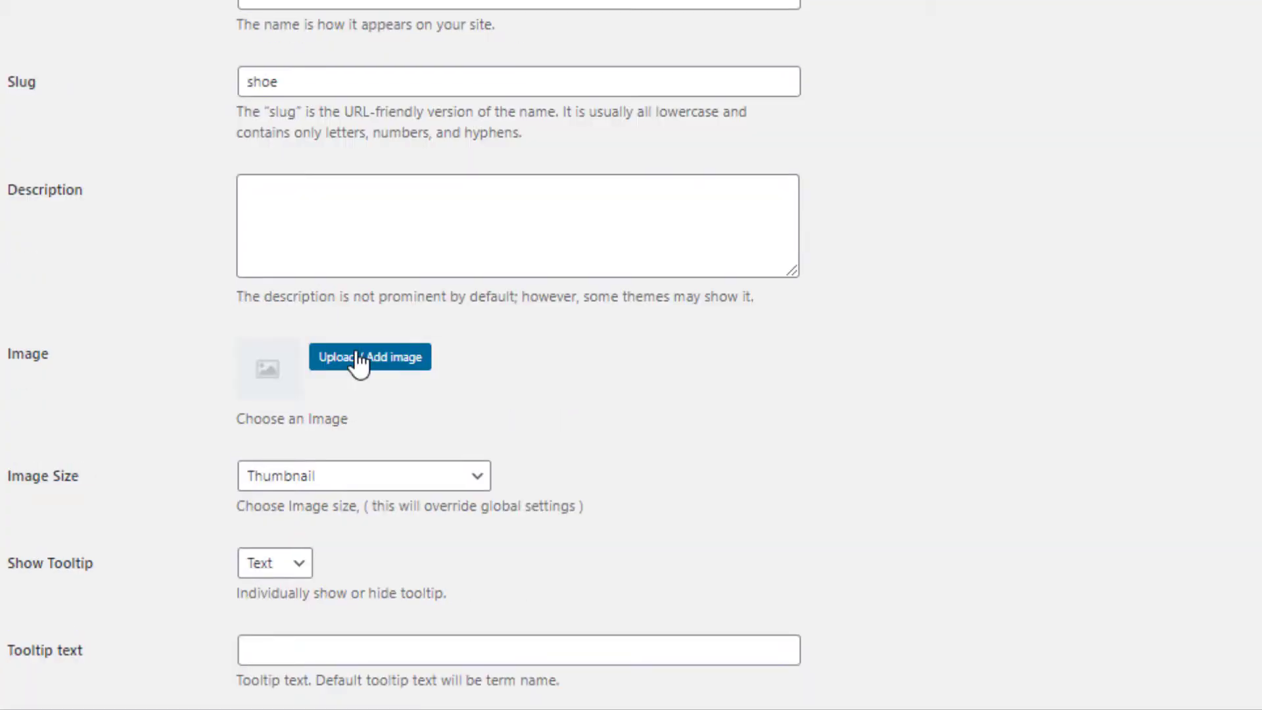
pyautogui.click(357, 360)
pyautogui.click(197, 57)
pyautogui.click(1167, 656)
pyautogui.click(36, 691)
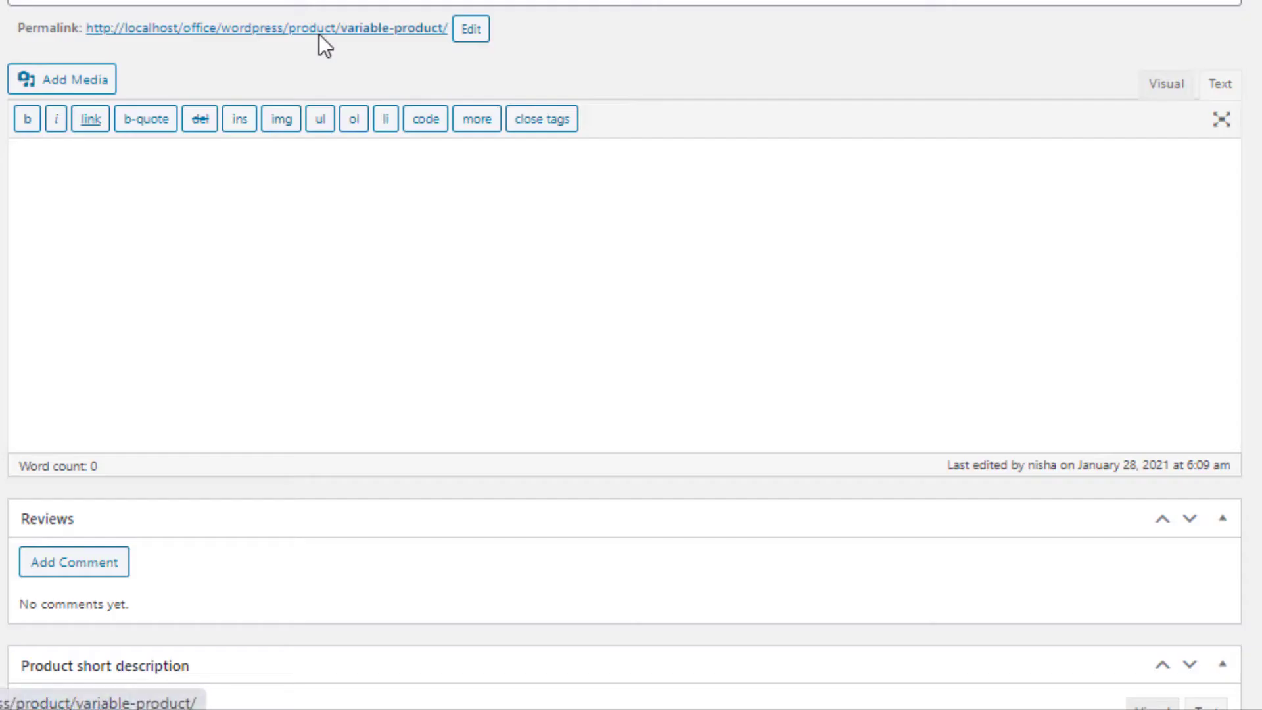
pyautogui.click(319, 30)
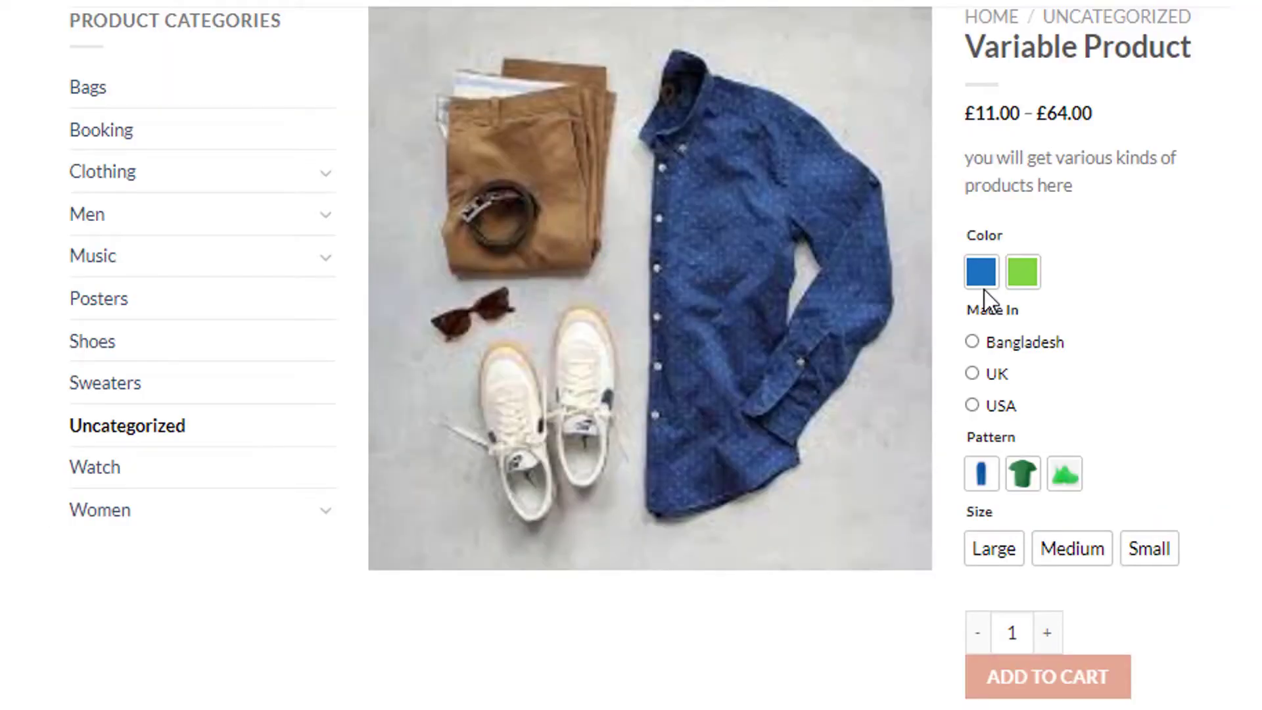